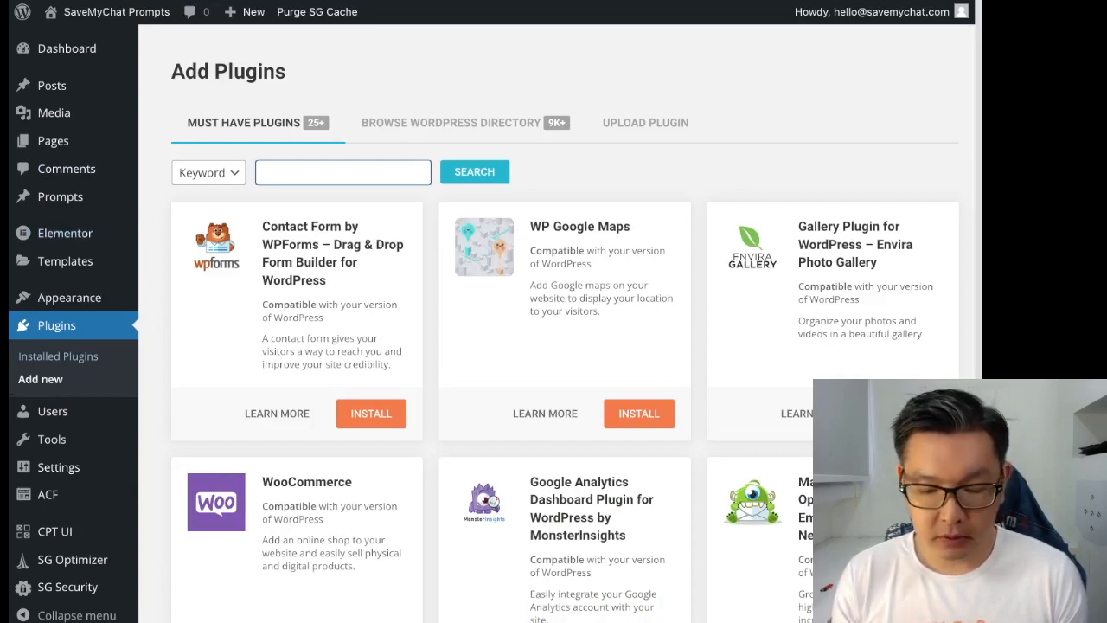
- Search the plugin directory for 'wordfence' and install Wordfence Security
type("wordfence")
key("Return")
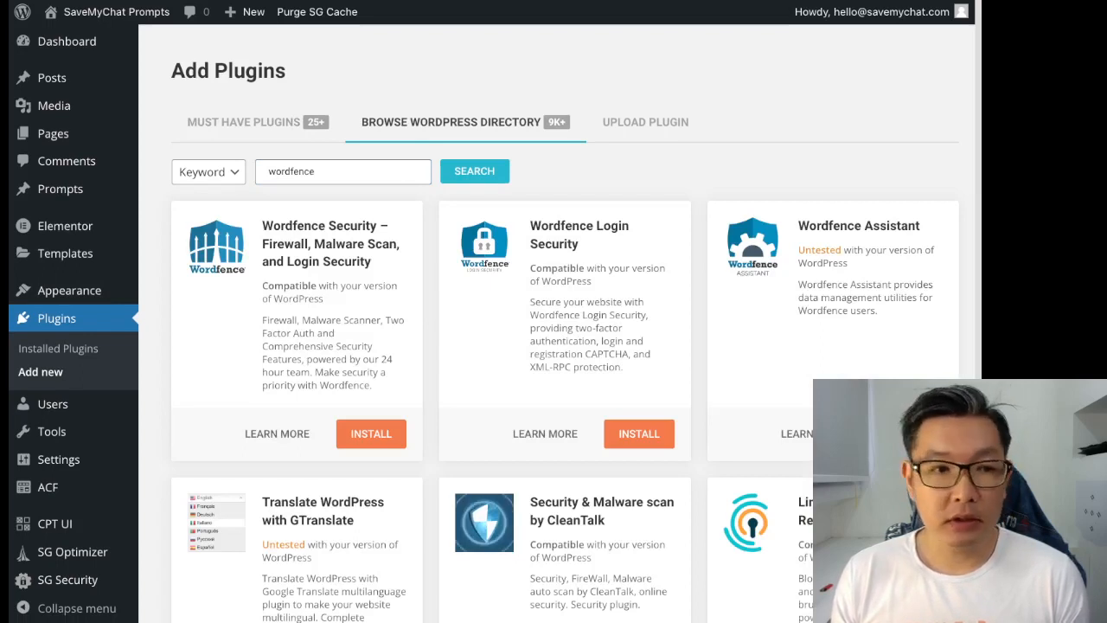
left_click(372, 435)
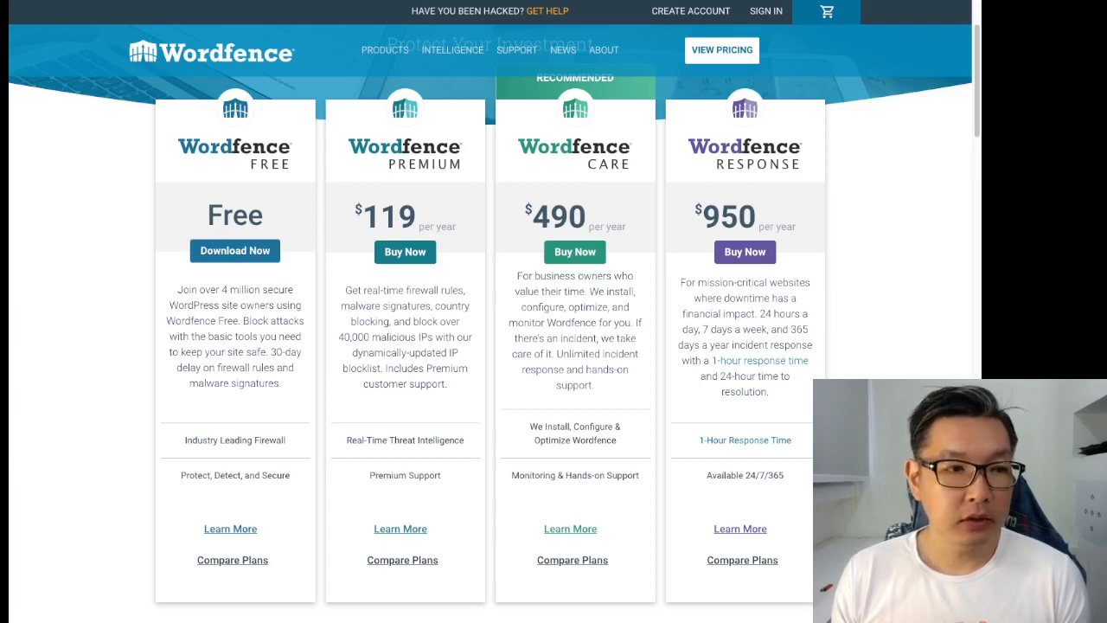
left_click_drag(271, 352, 279, 383)
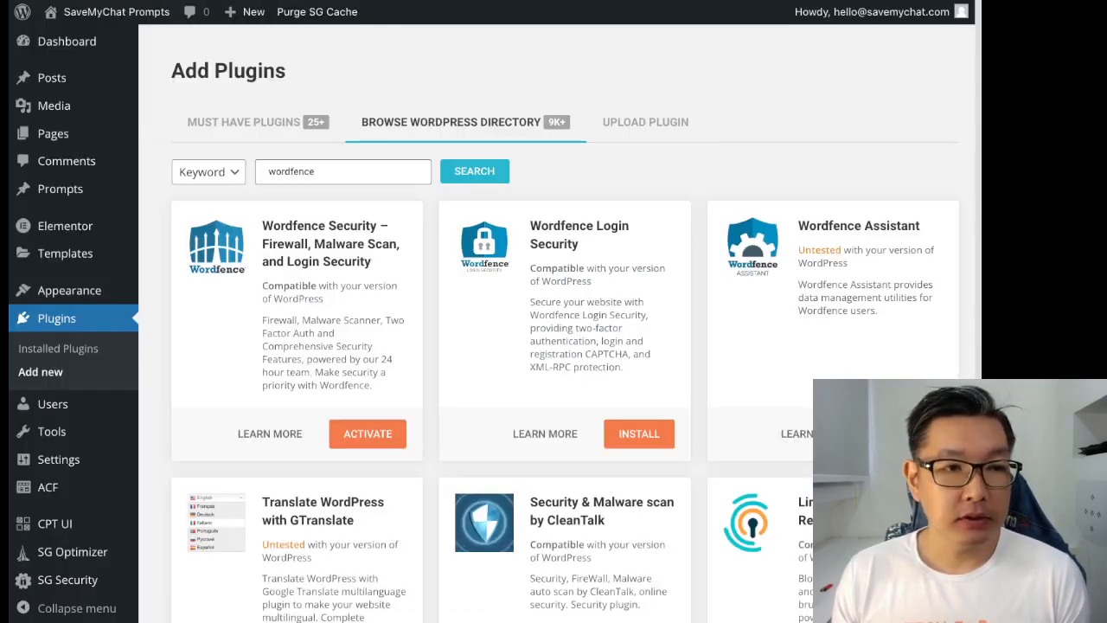
- Activate Wordfence Security, go to its dashboard and resume the incomplete installation
left_click(368, 434)
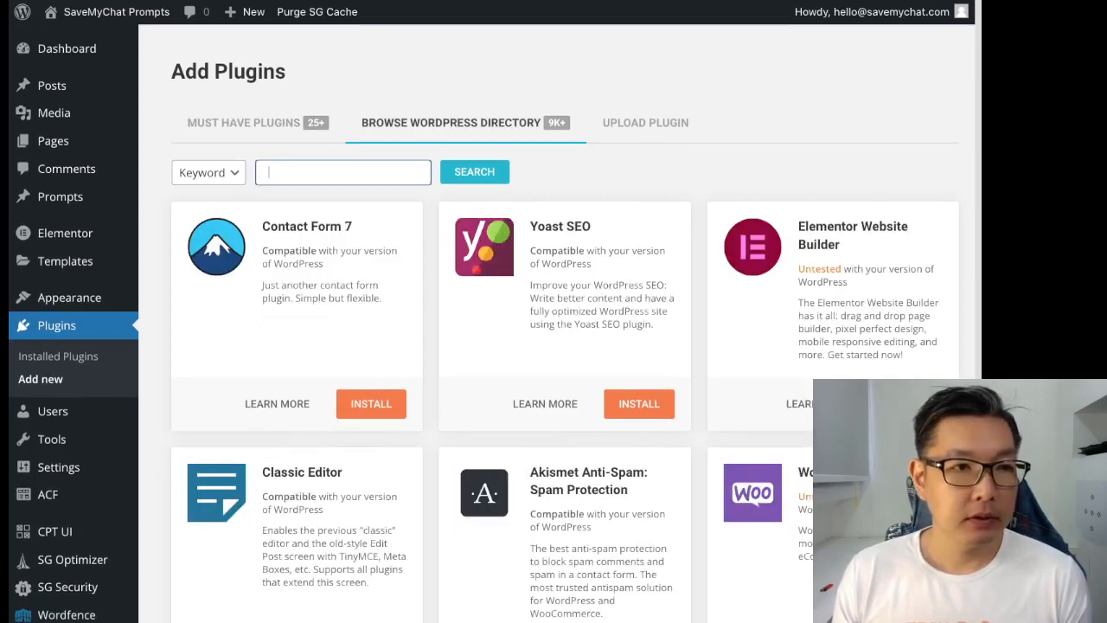
scroll(58, 467, "down", 3)
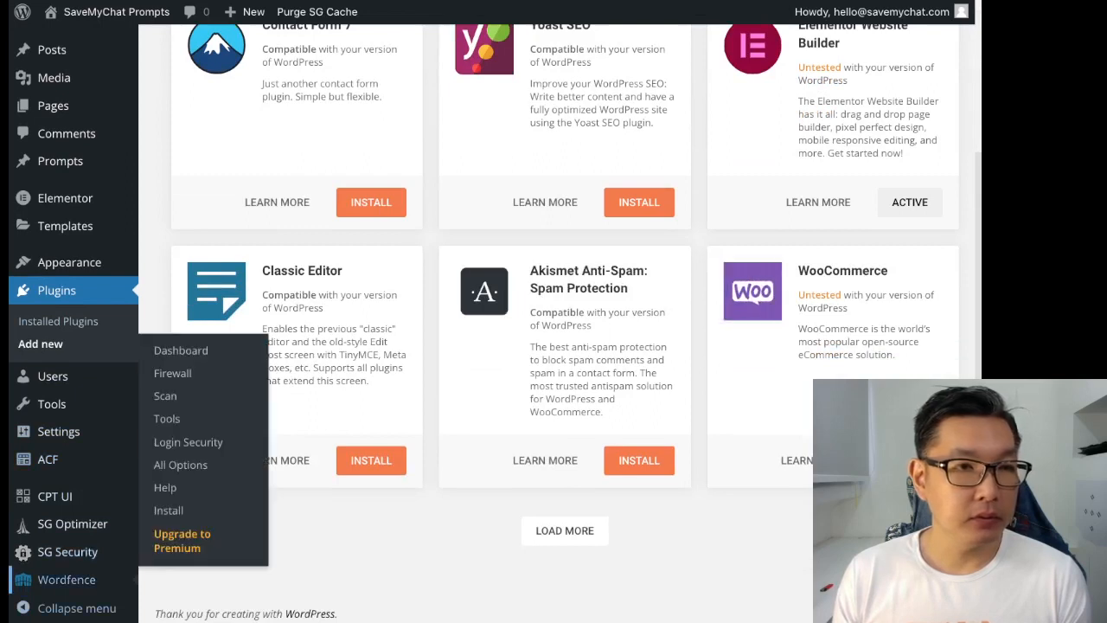
left_click(67, 580)
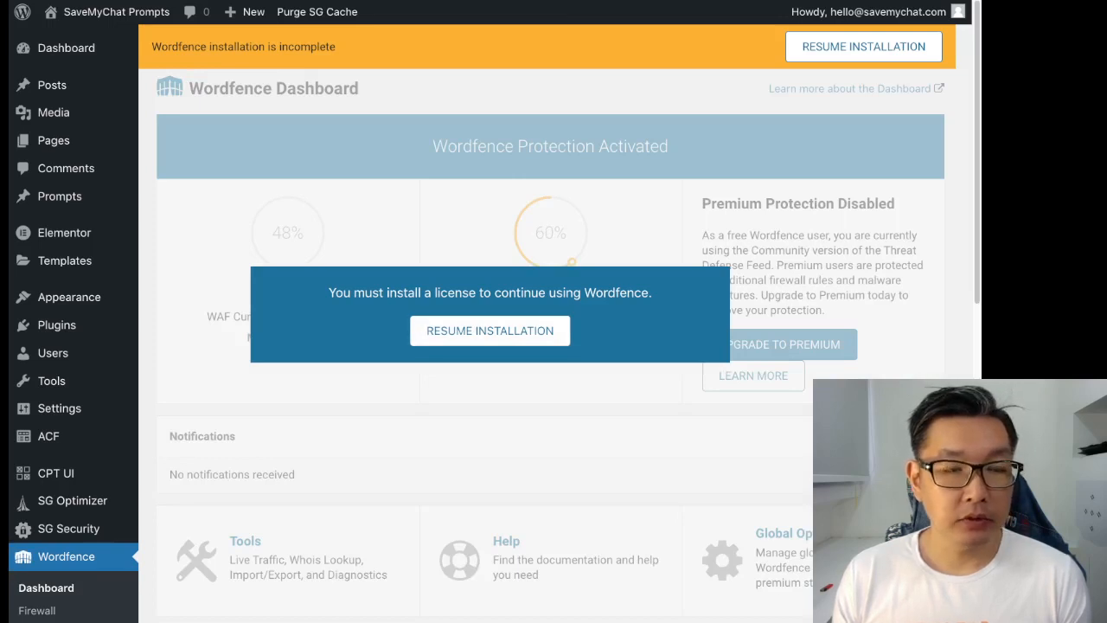
left_click(489, 331)
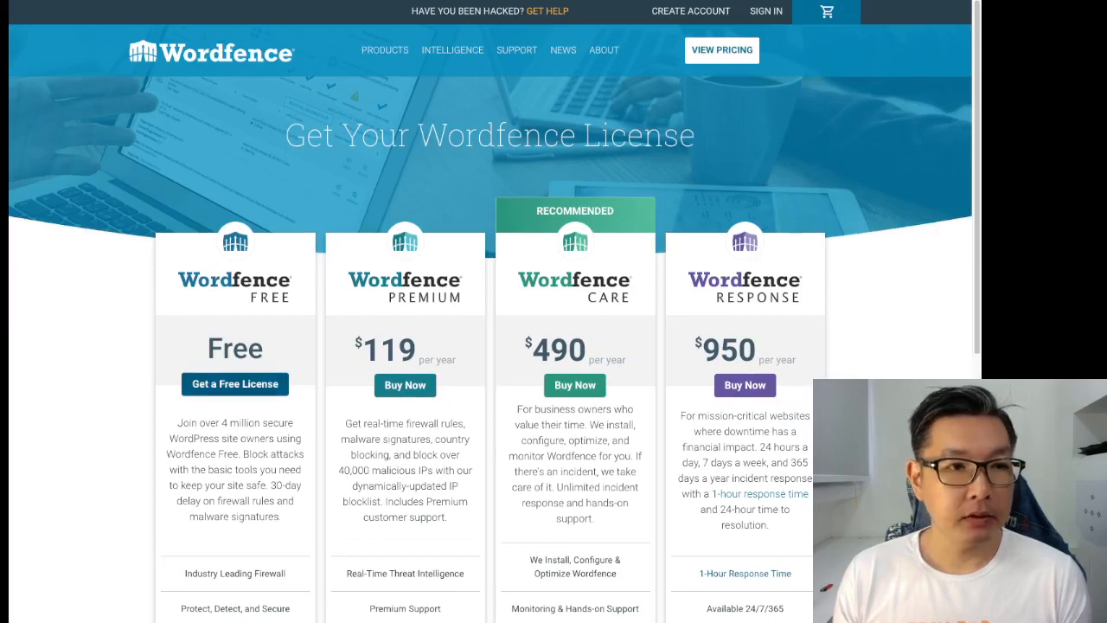
- Pick the free licence, accept the 30-day protection delay, enter the site e-mail, agree to terms and register
left_click(236, 385)
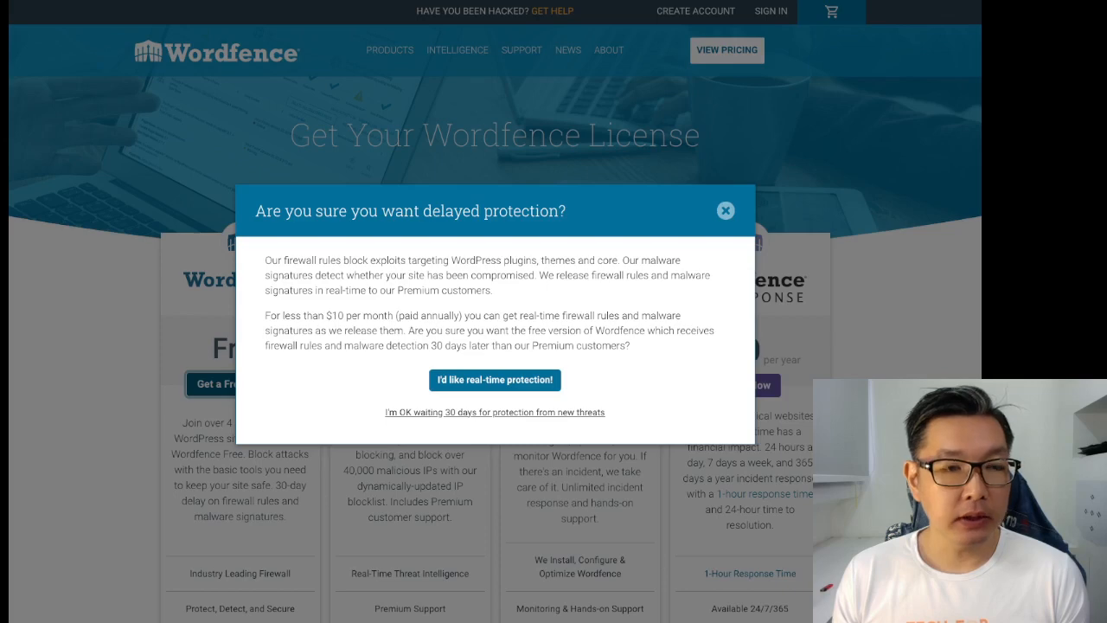
left_click_drag(463, 211, 540, 211)
left_click_drag(423, 211, 559, 211)
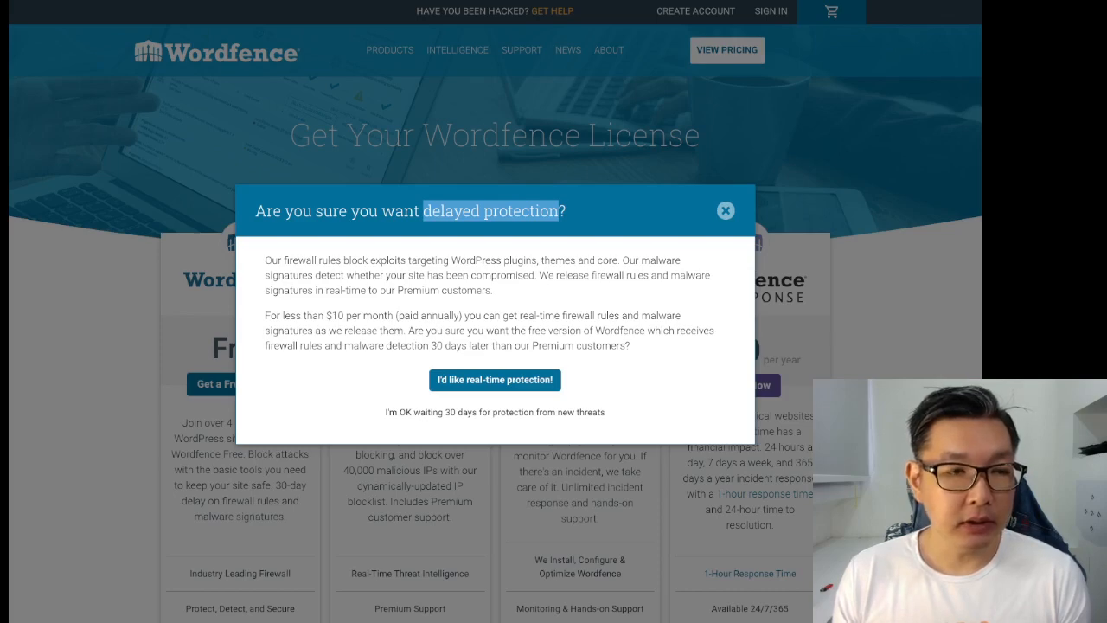
left_click(495, 412)
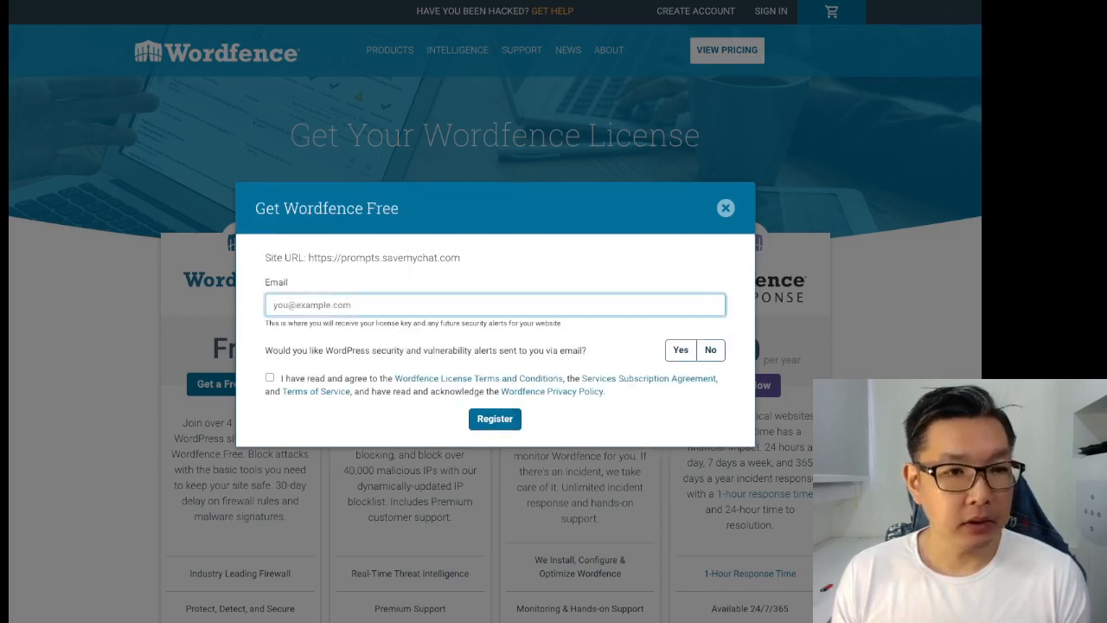
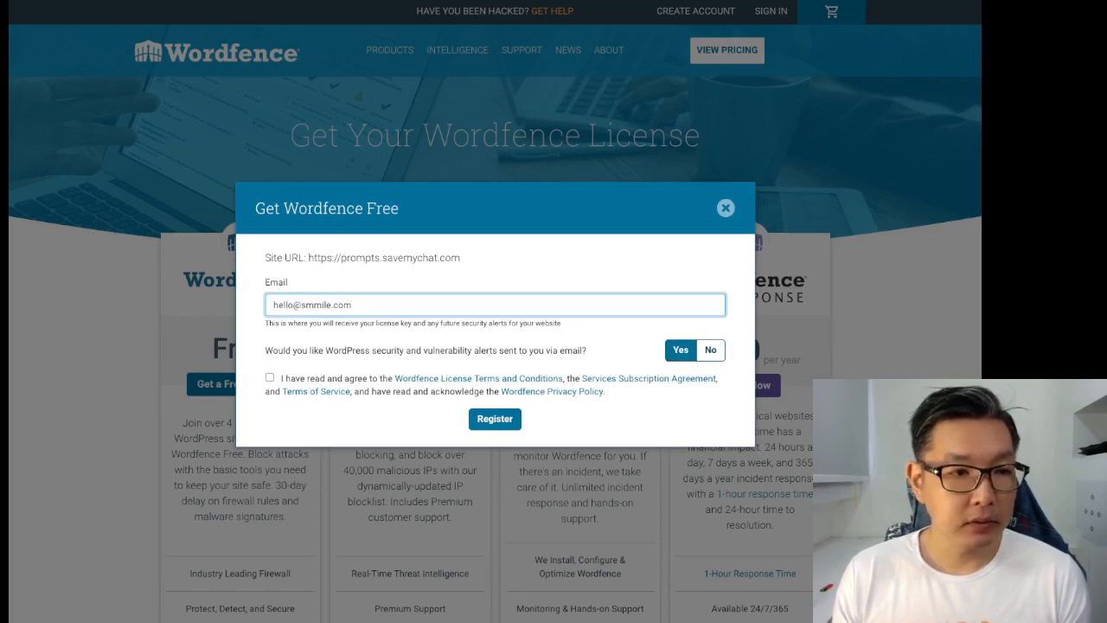
left_click(269, 379)
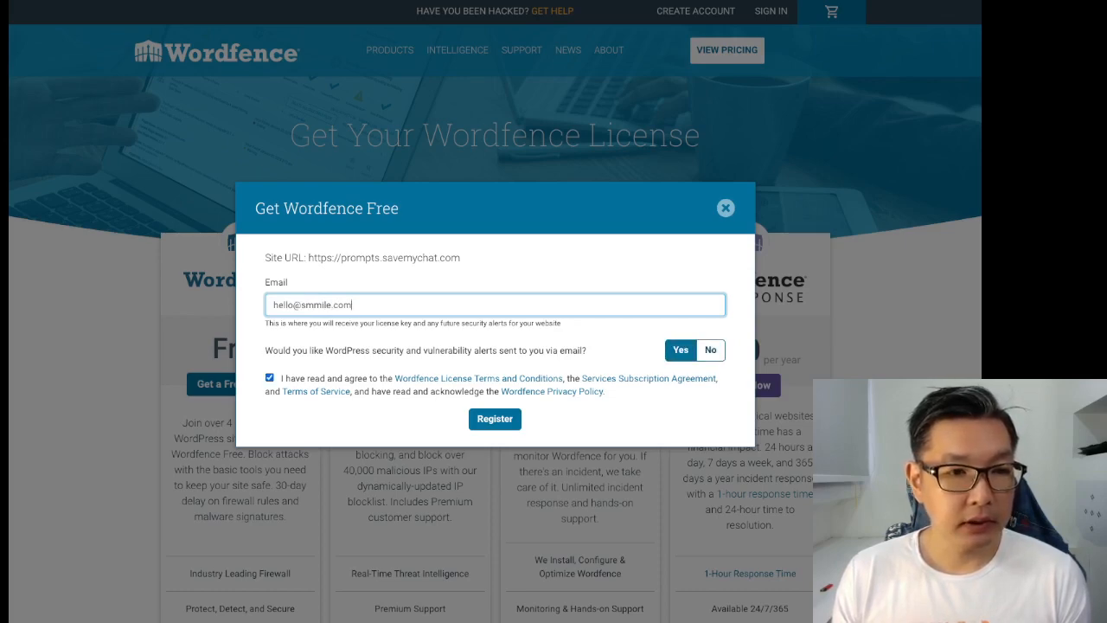
left_click(495, 419)
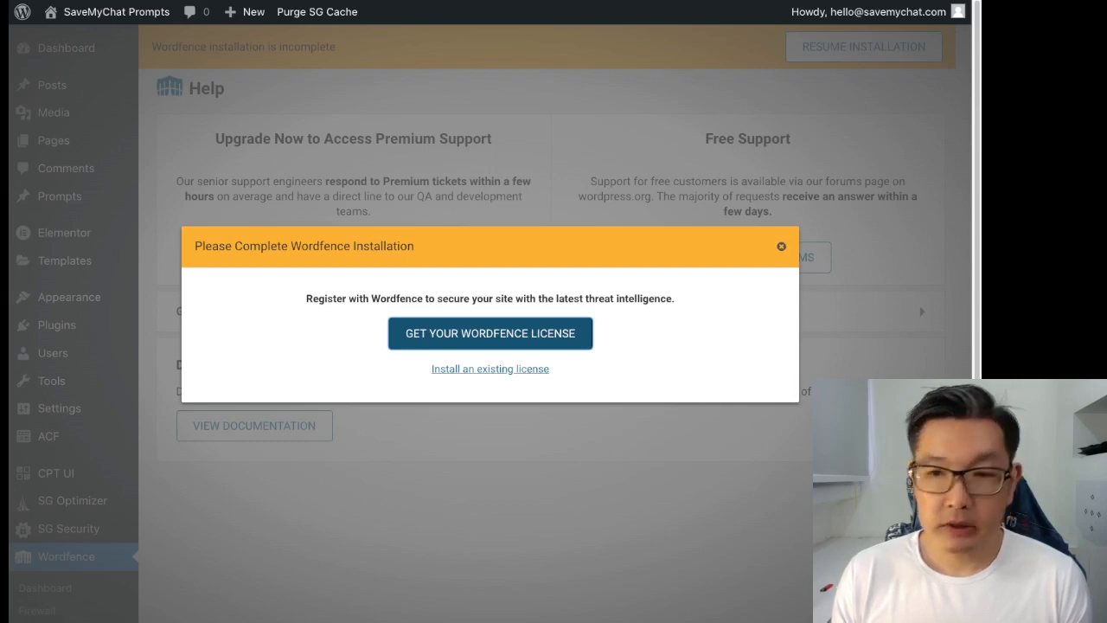
- Install the existing free licence with the registered e-mail and pasted licence key, terms accepted
left_click(490, 369)
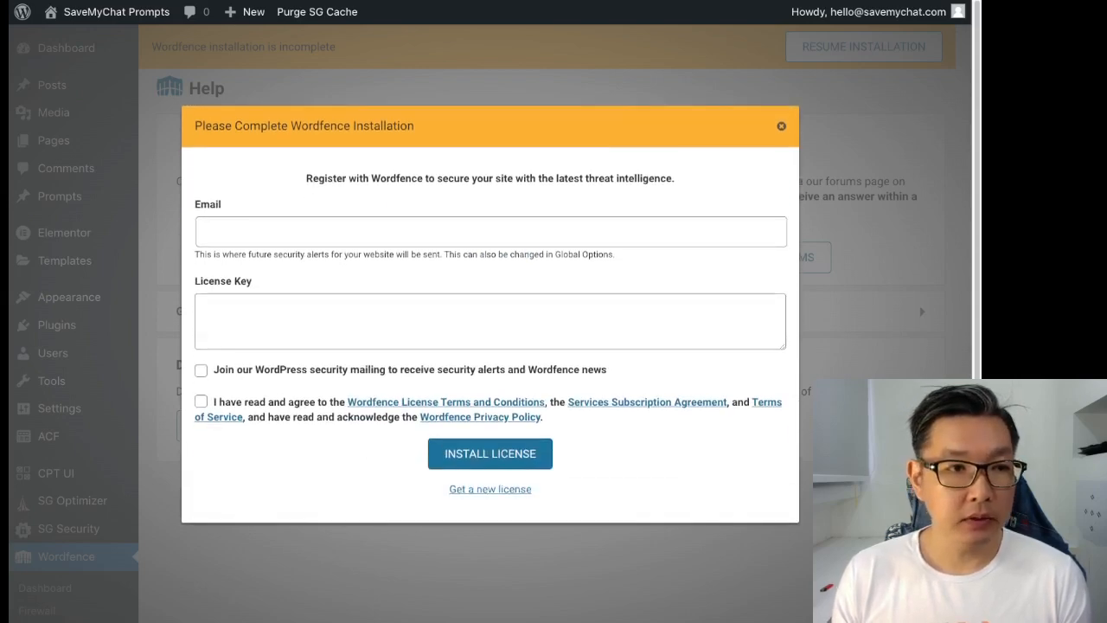
left_click(490, 232)
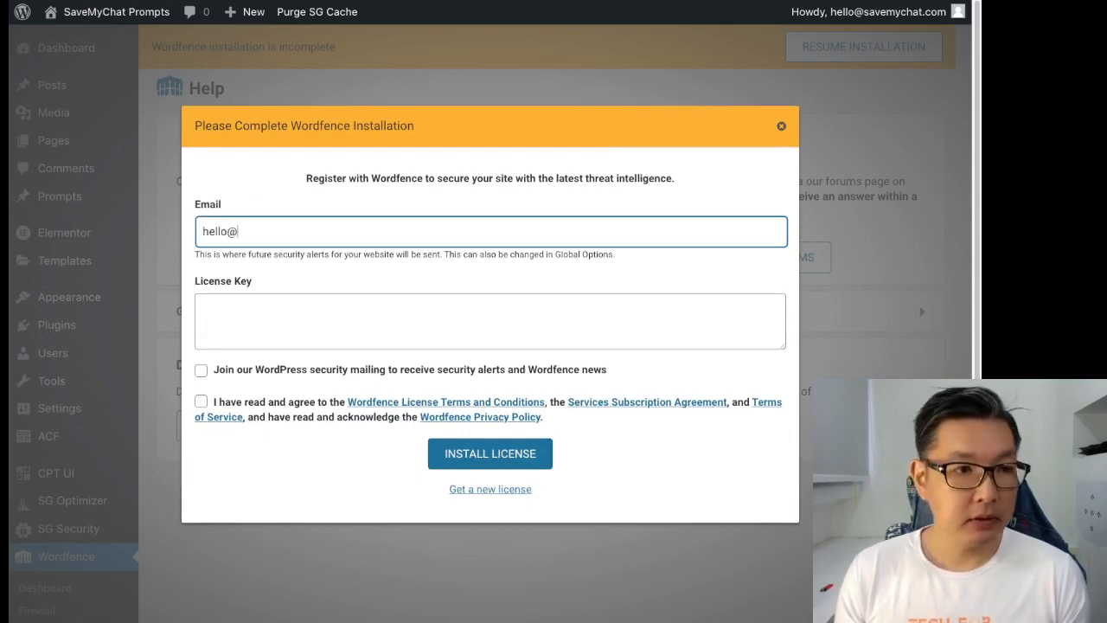
key("Tab")
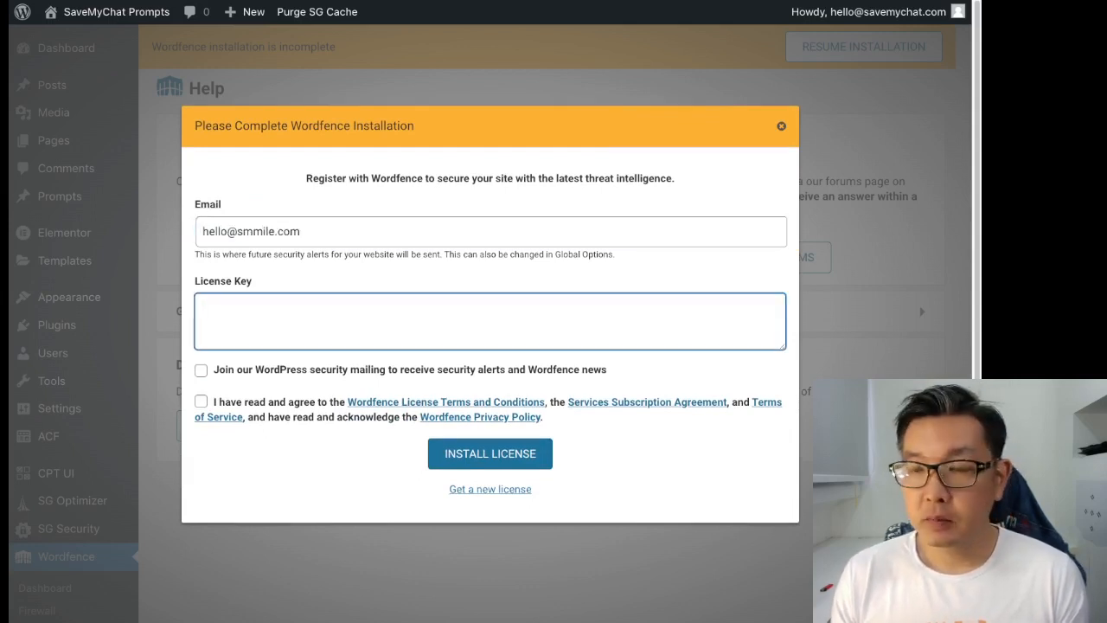
key("super+Tab")
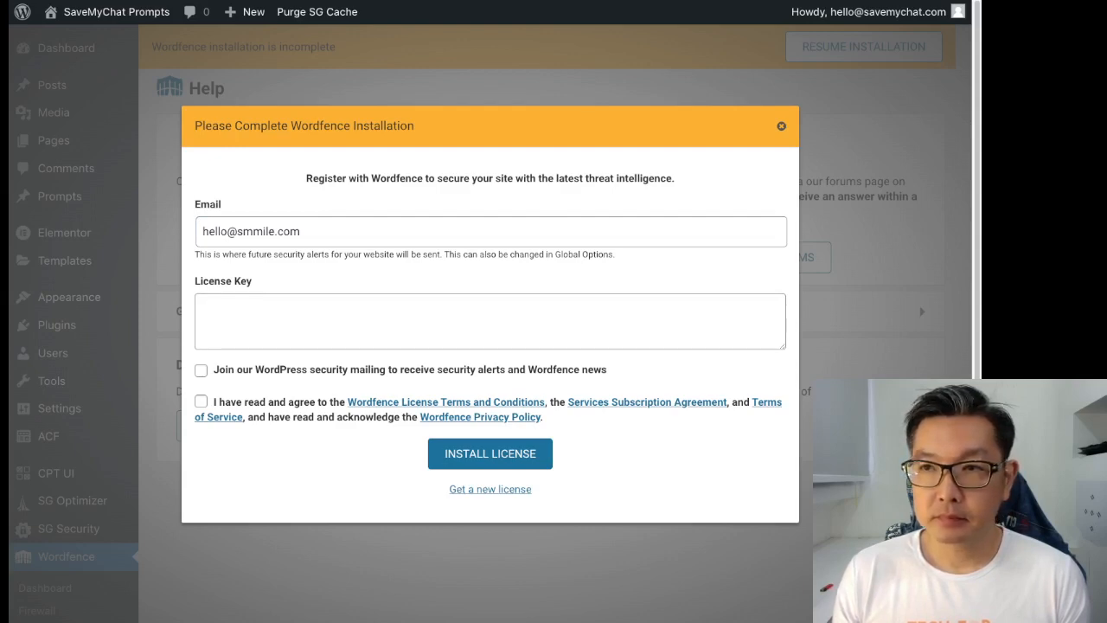
left_click(491, 321)
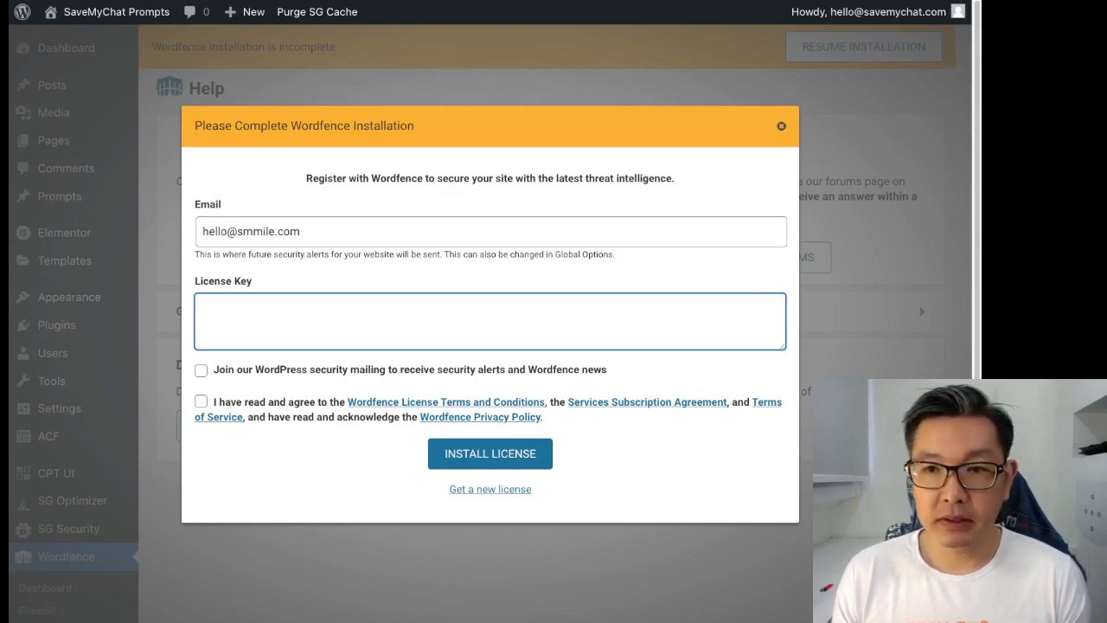
key("super+Tab")
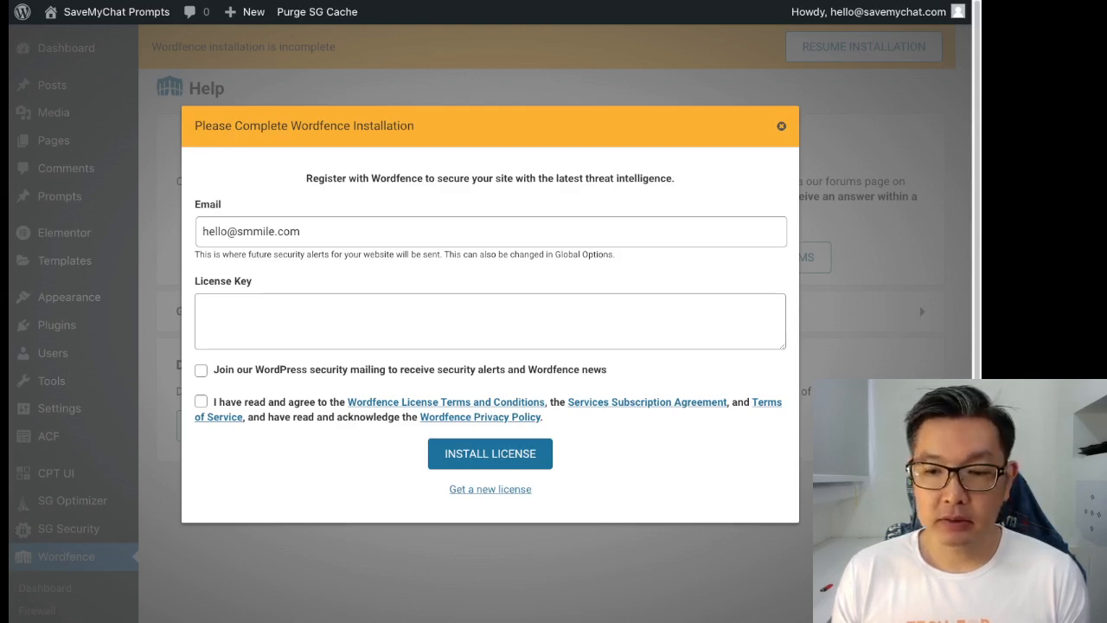
left_click(490, 321)
key("super+v")
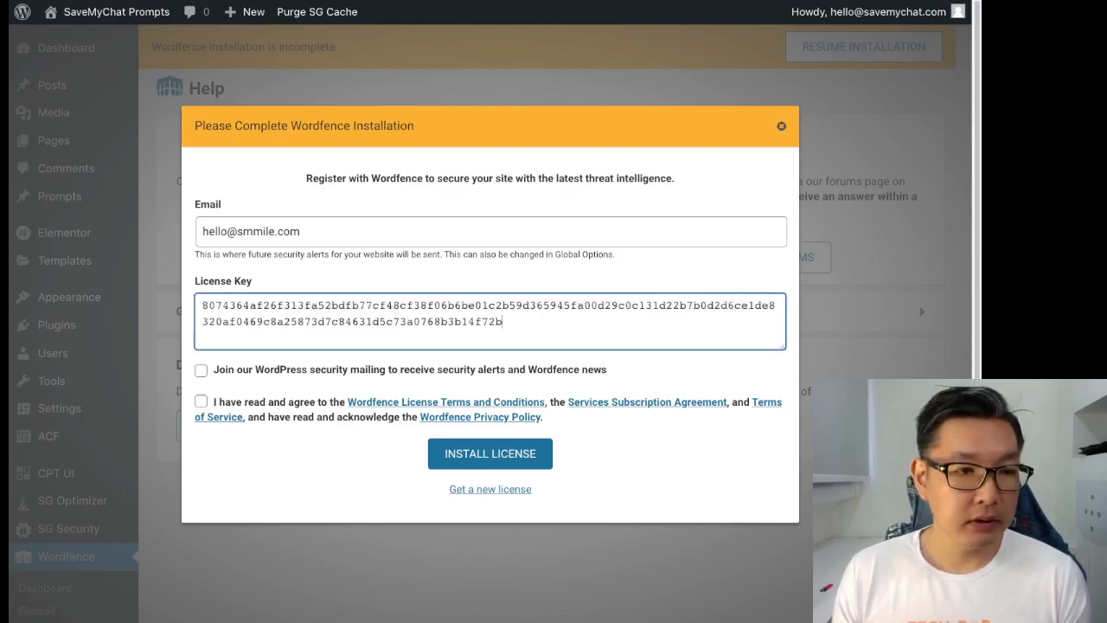
left_click(201, 402)
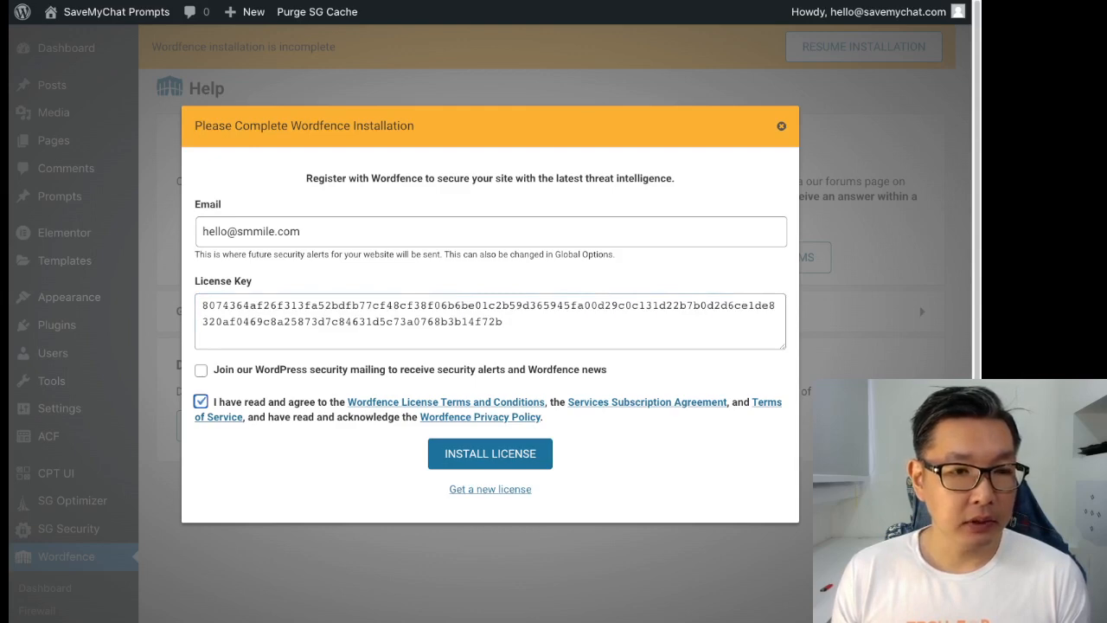
left_click(491, 453)
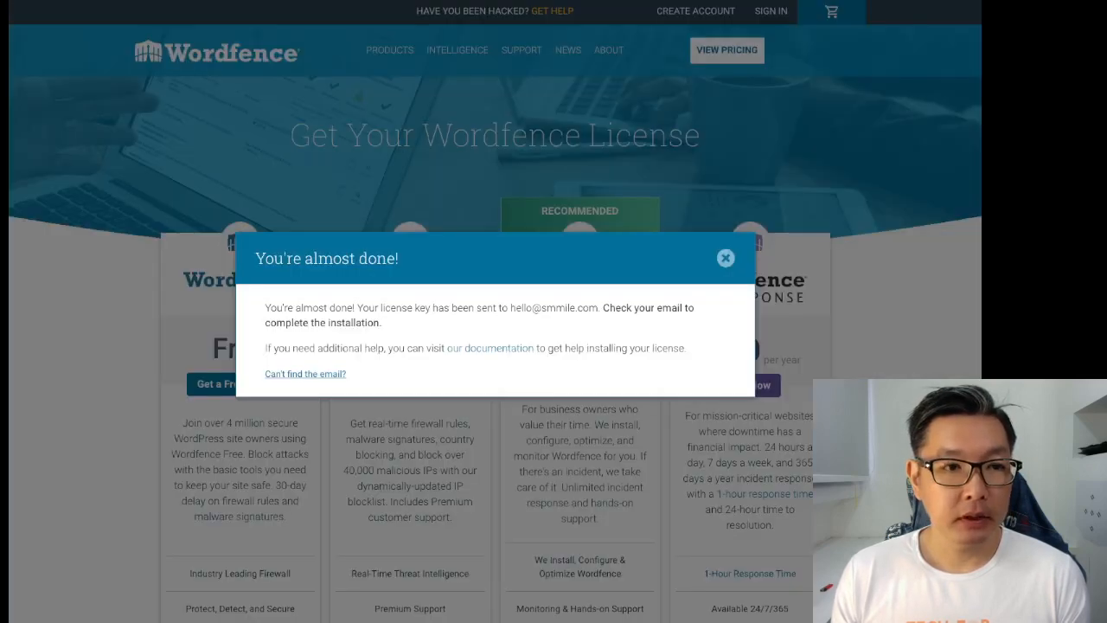
- Close the 'You're almost done!' notice and scroll down through the pricing plans
left_click(726, 257)
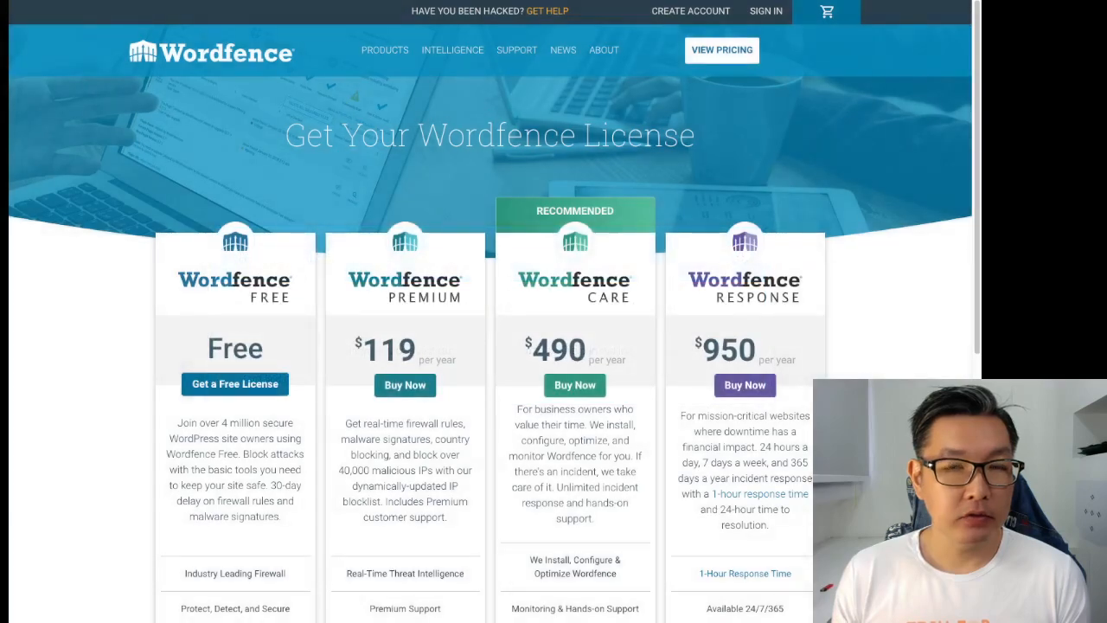
scroll(490, 346, "down", 1)
scroll(490, 346, "down", 2)
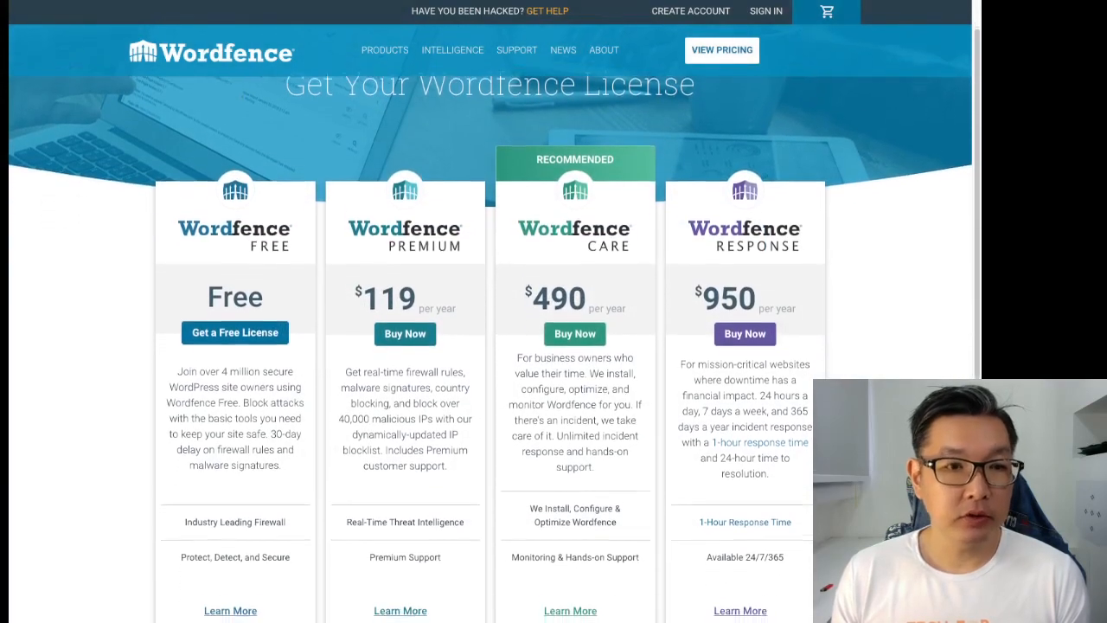
scroll(490, 346, "down", 1)
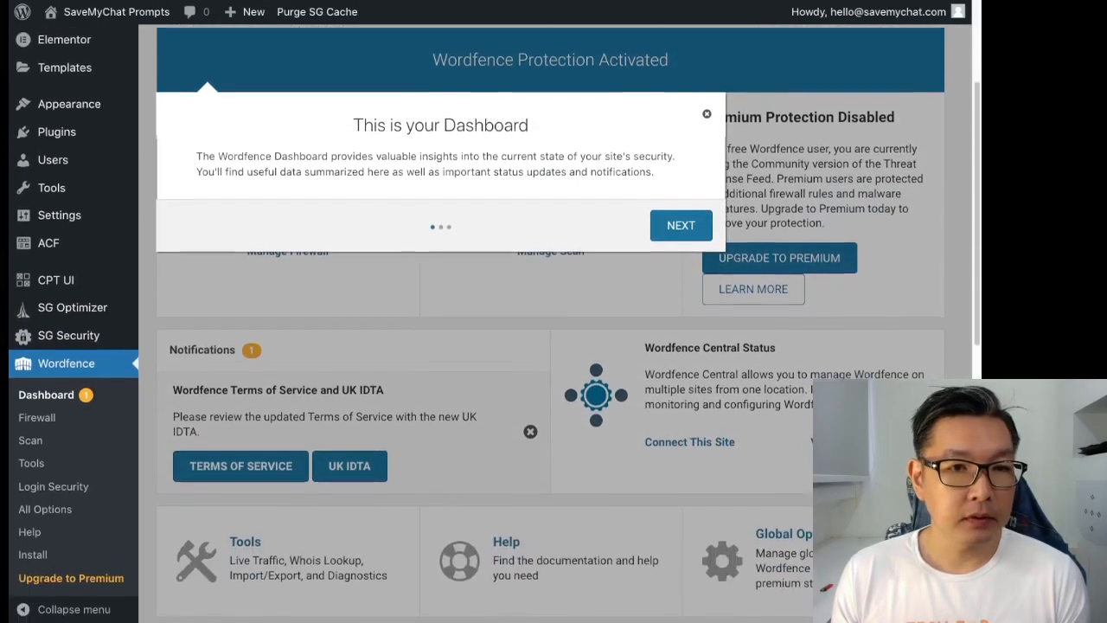
- Finish the Wordfence dashboard tour and turn on automatic Wordfence updates
left_click(682, 226)
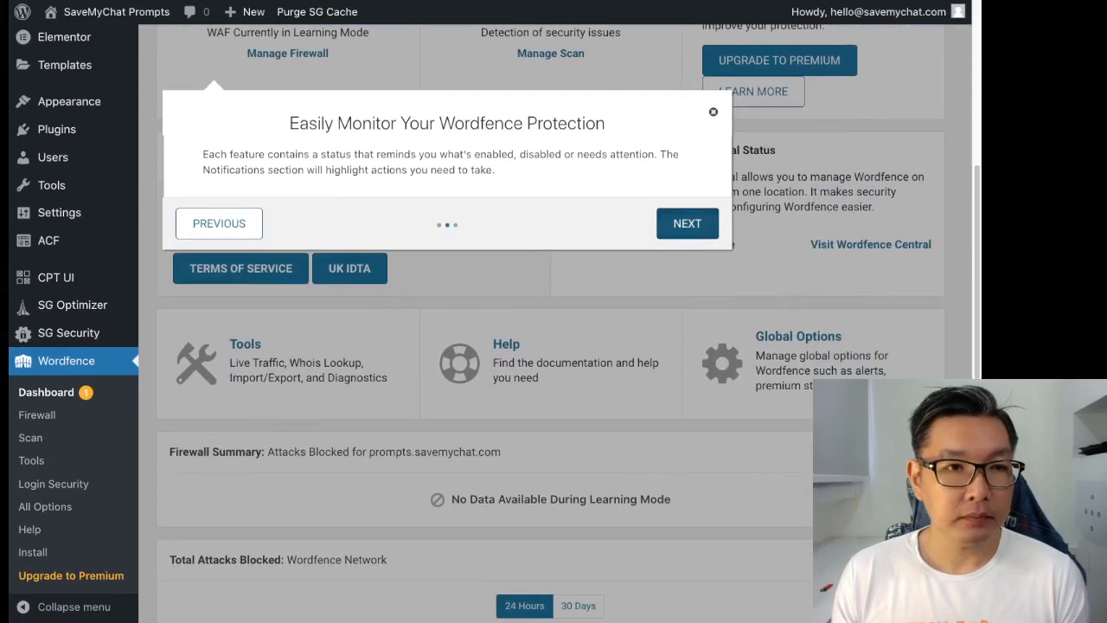
left_click(687, 224)
left_click(643, 289)
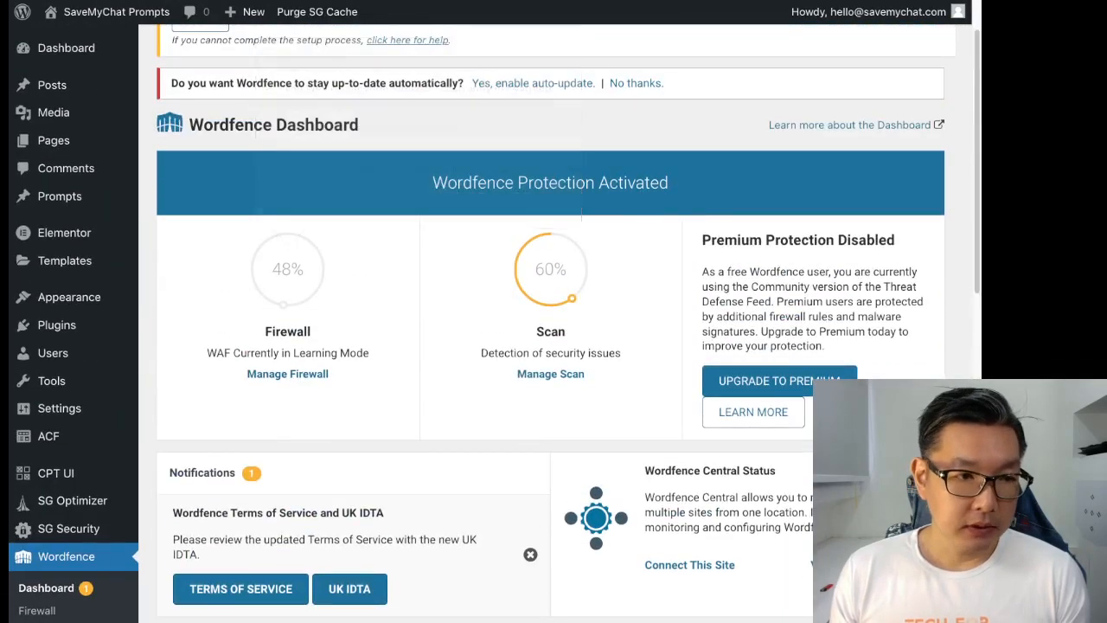
triple_click(256, 353)
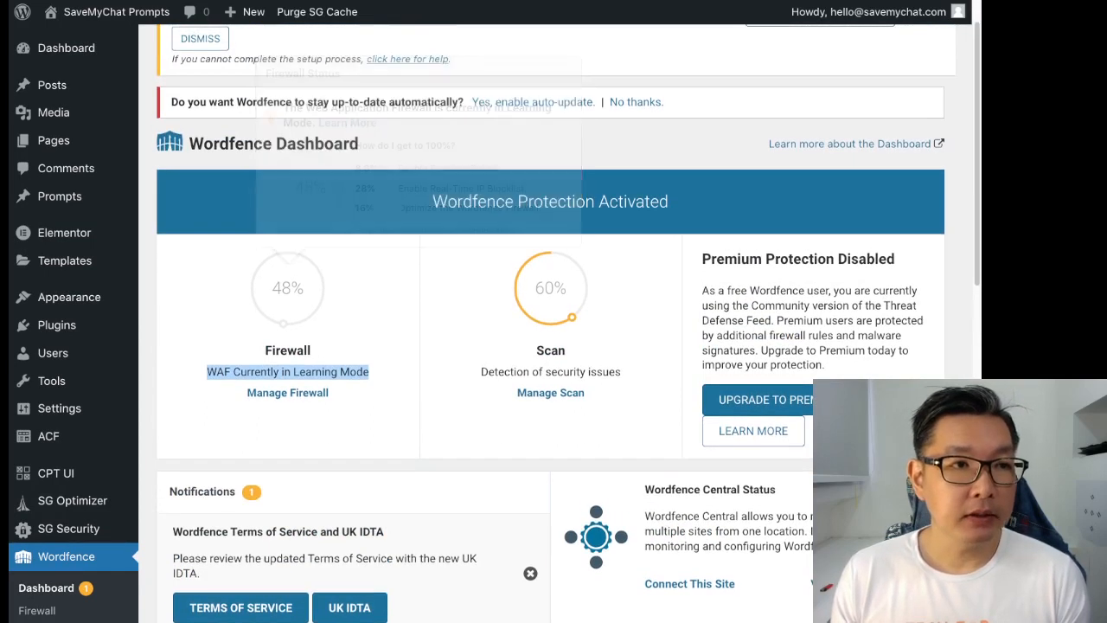
left_click_drag(187, 102, 386, 102)
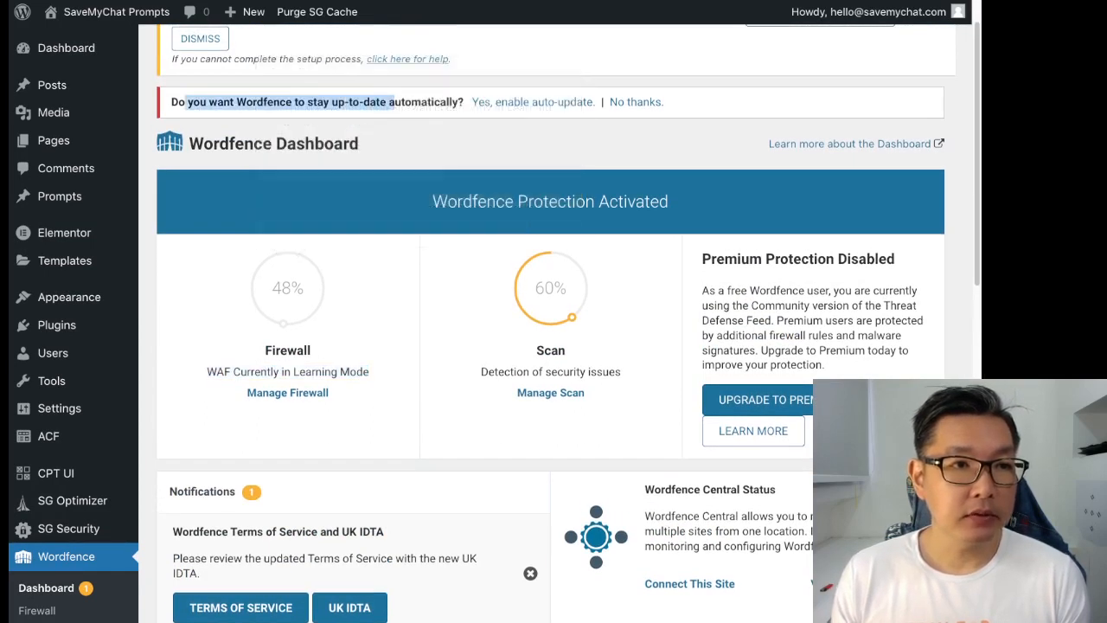
left_click(533, 102)
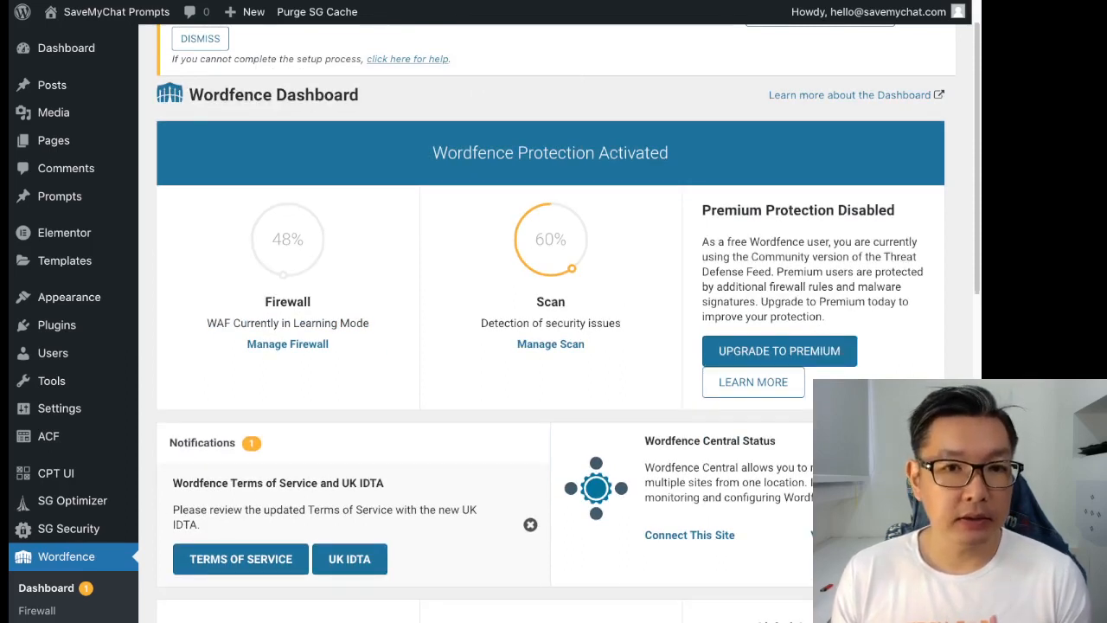
- Launch the Optimize Wordfence Firewall setup from the firewall recommendation notice
scroll(554, 346, "up", 1)
scroll(554, 346, "down", 3)
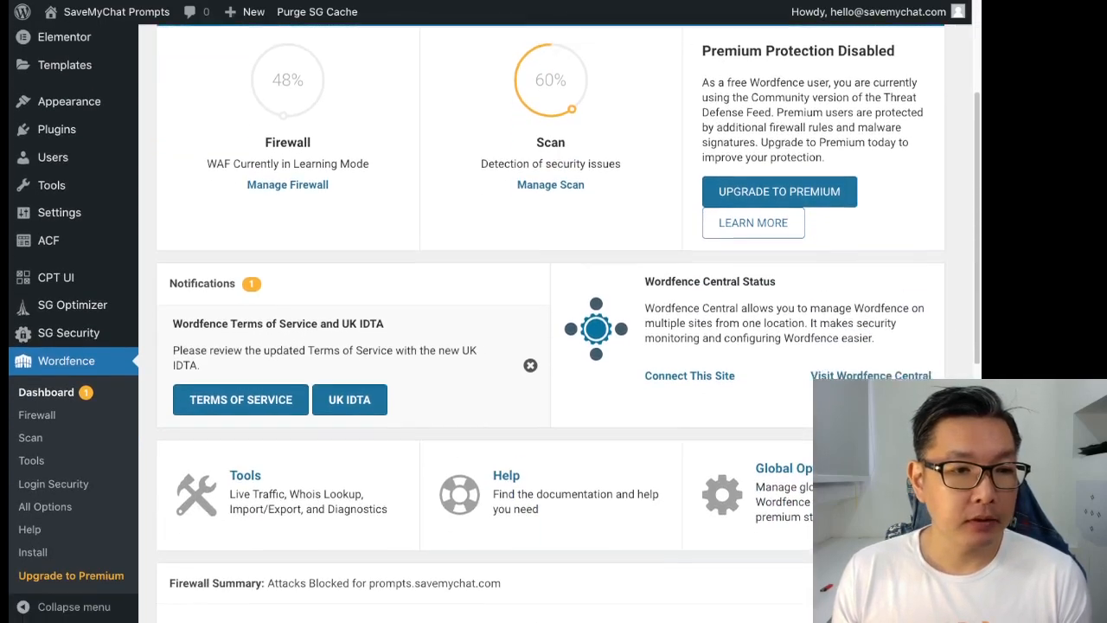
scroll(554, 346, "down", 3)
scroll(554, 346, "up", 6)
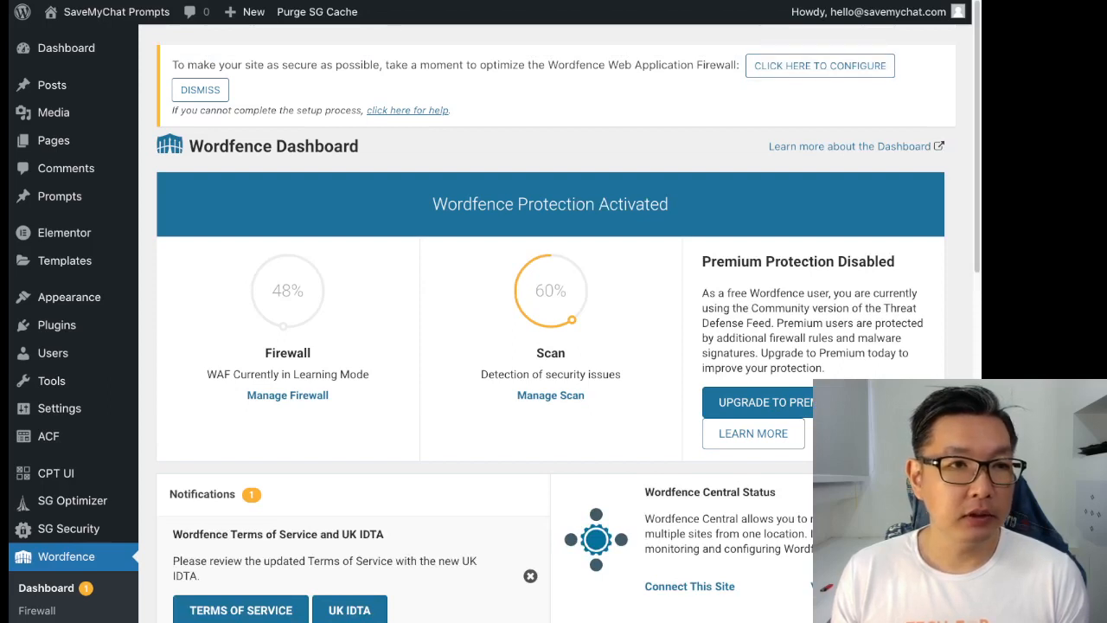
left_click_drag(244, 65, 694, 65)
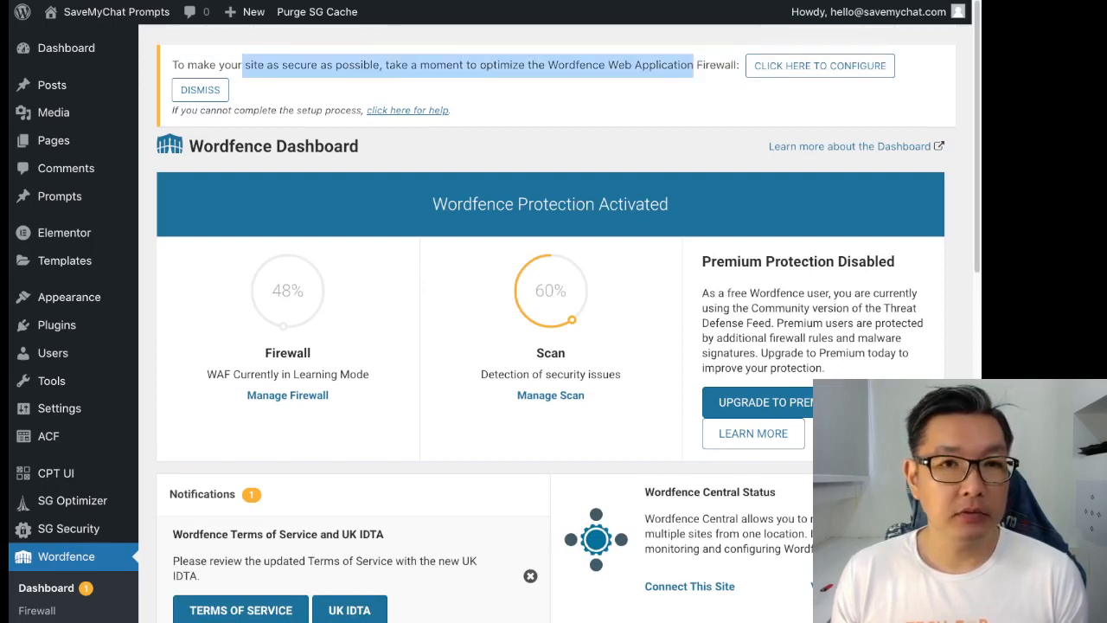
left_click(820, 66)
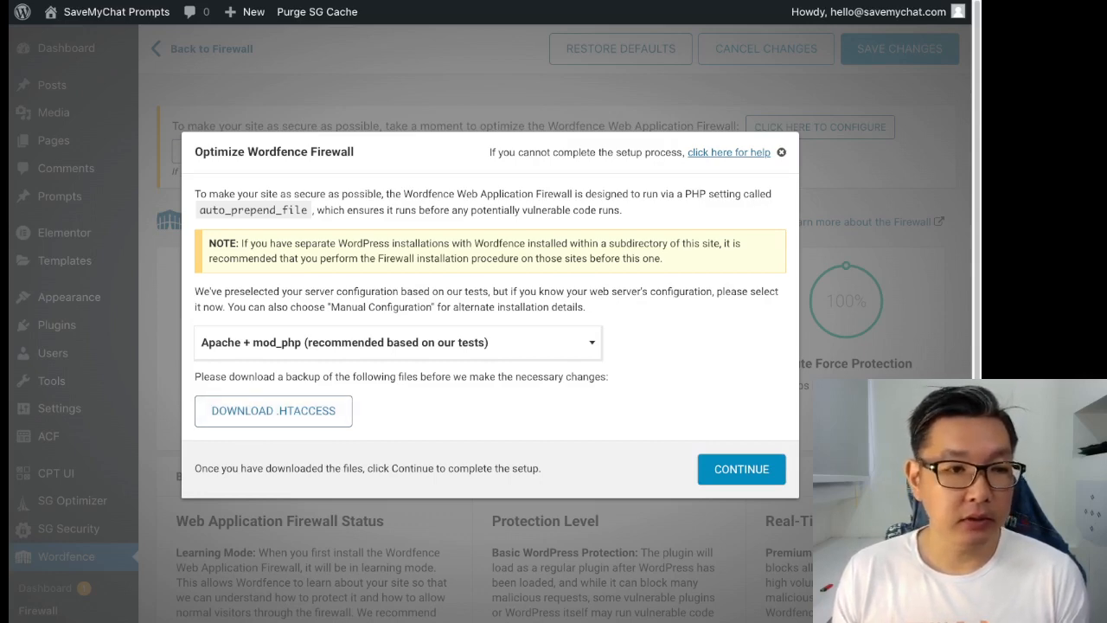
- Download the .htaccess backup and install the firewall optimization, reaching Extended Protection
left_click(273, 411)
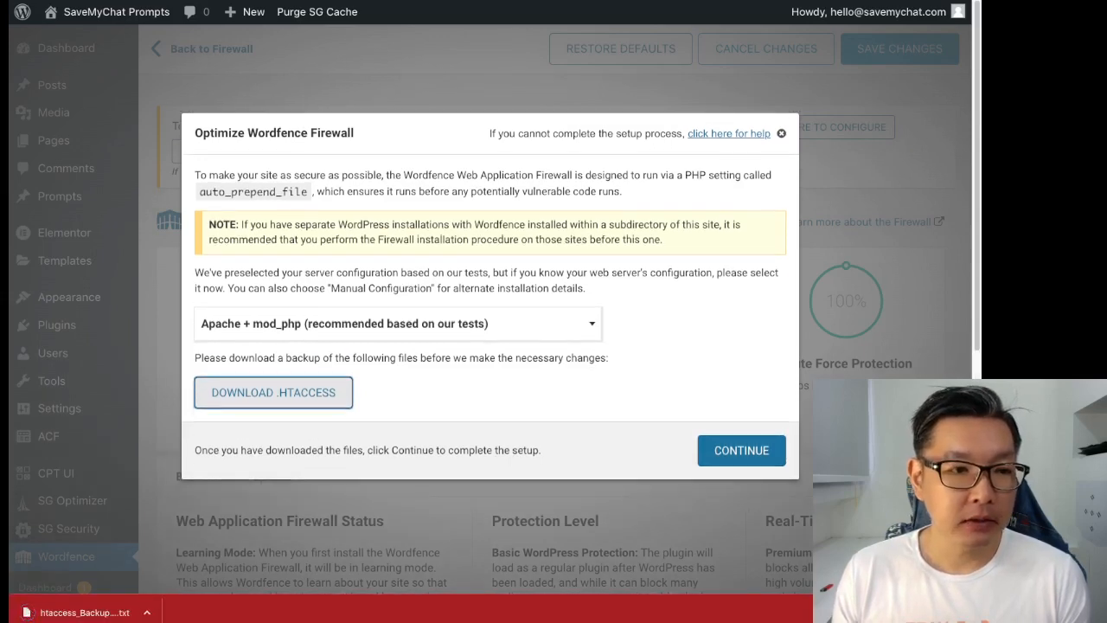
left_click(741, 450)
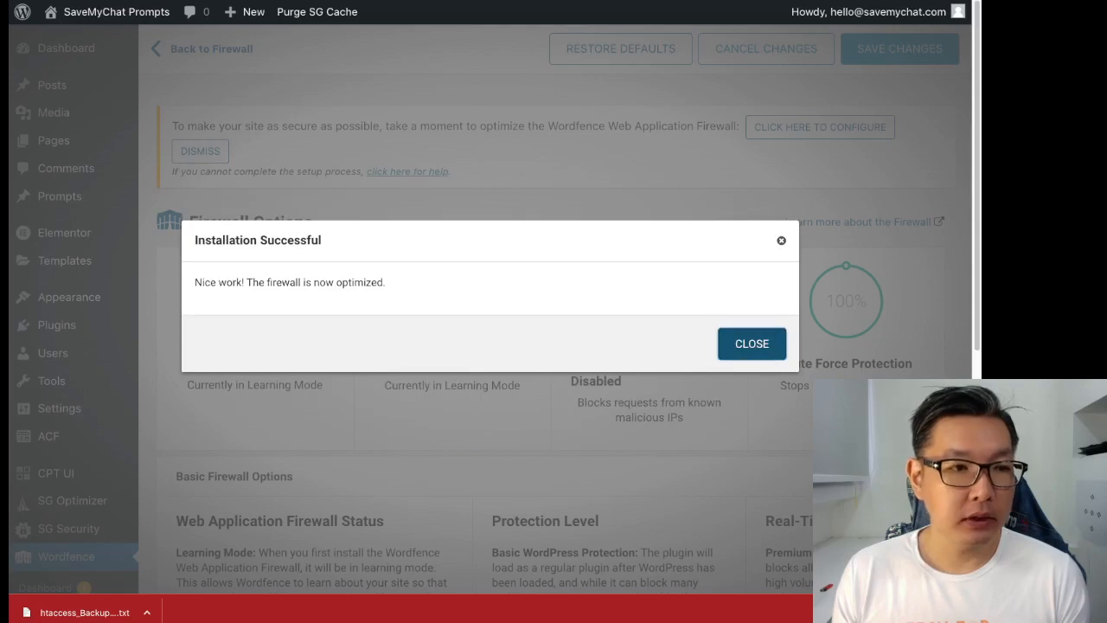
left_click(752, 344)
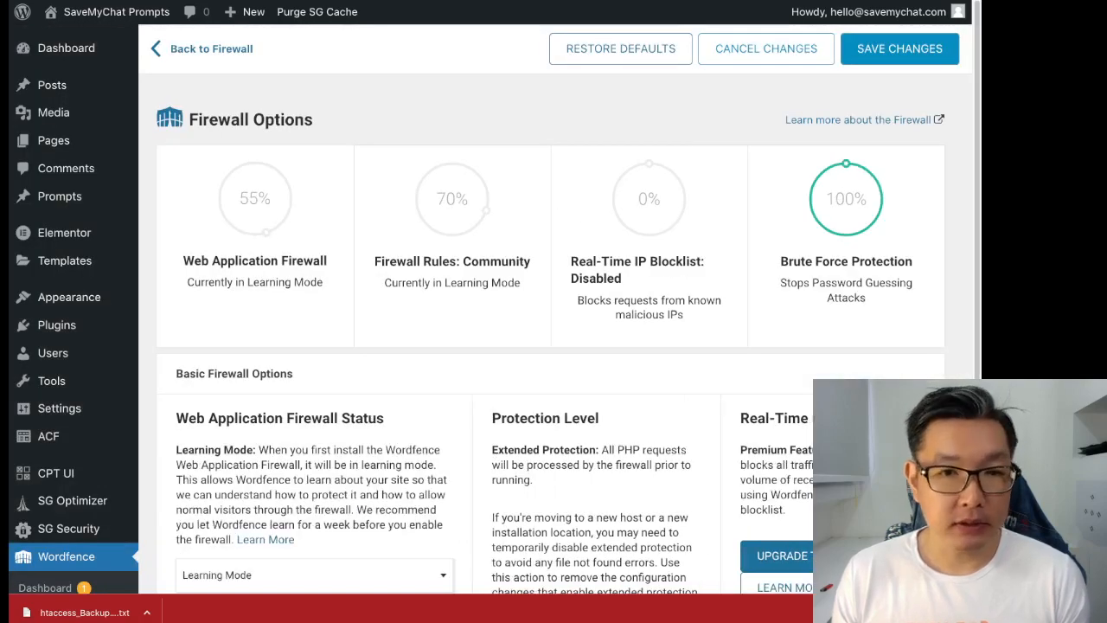
scroll(553, 346, "down", 4)
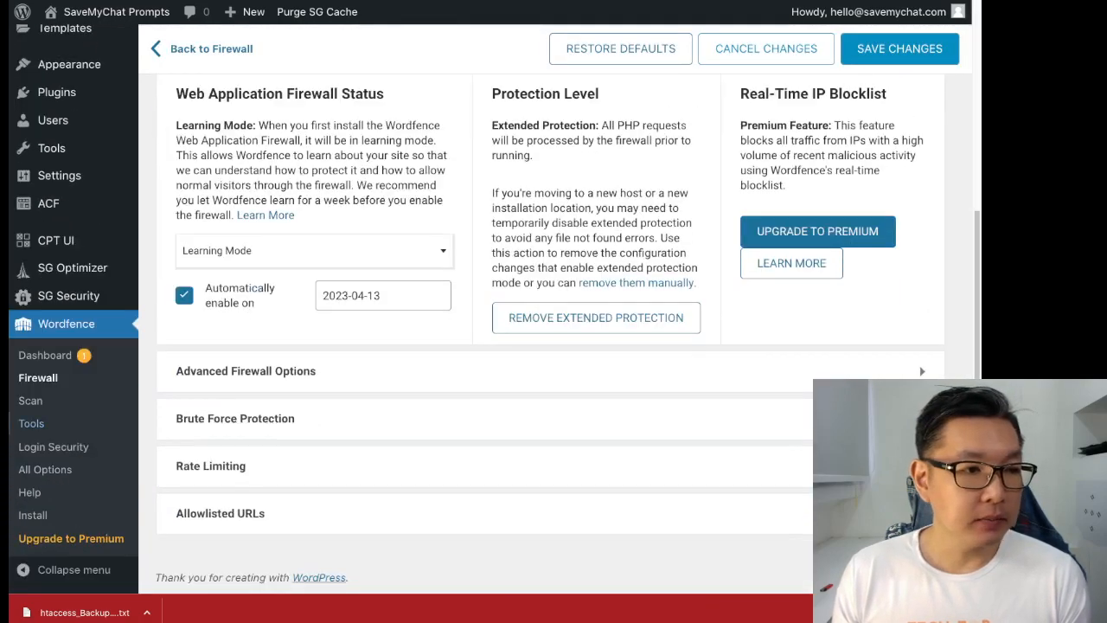
- Go to Wordfence Scan, step through and close its tour, then view the last quick scan results
left_click(30, 401)
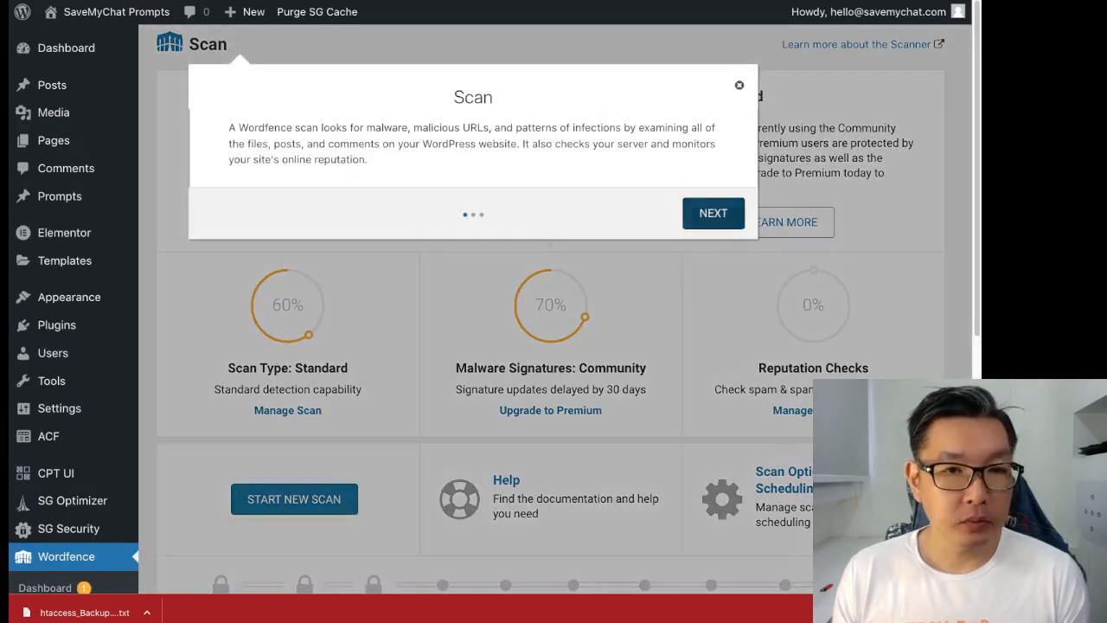
left_click(714, 214)
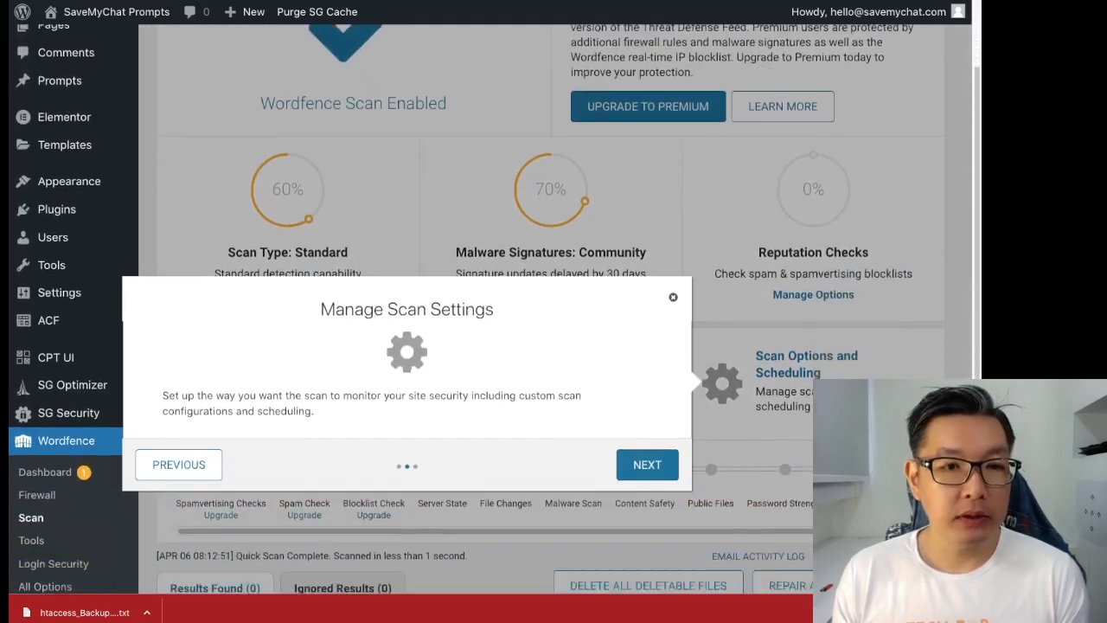
left_click(647, 268)
left_click(932, 229)
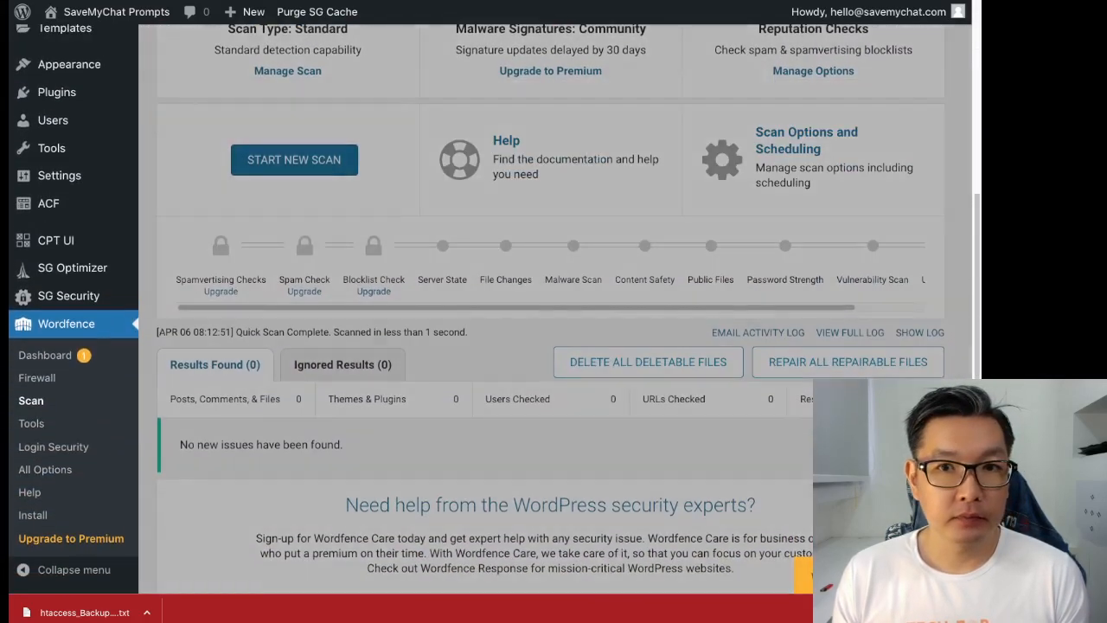
scroll(658, 225, "up", 4)
scroll(554, 346, "down", 3)
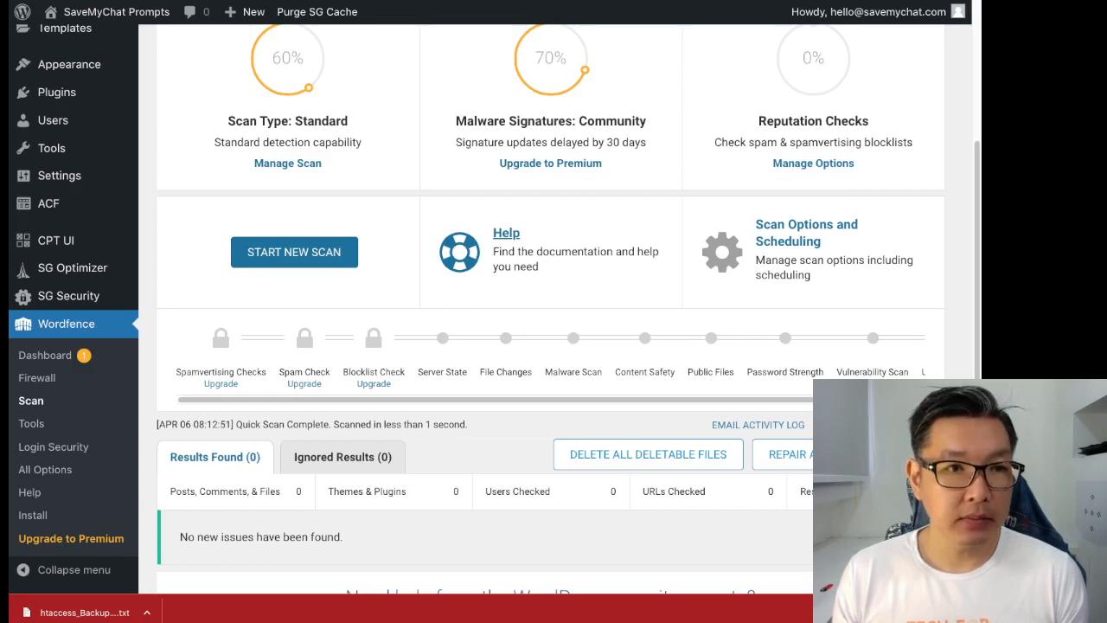
scroll(554, 320, "down", 1)
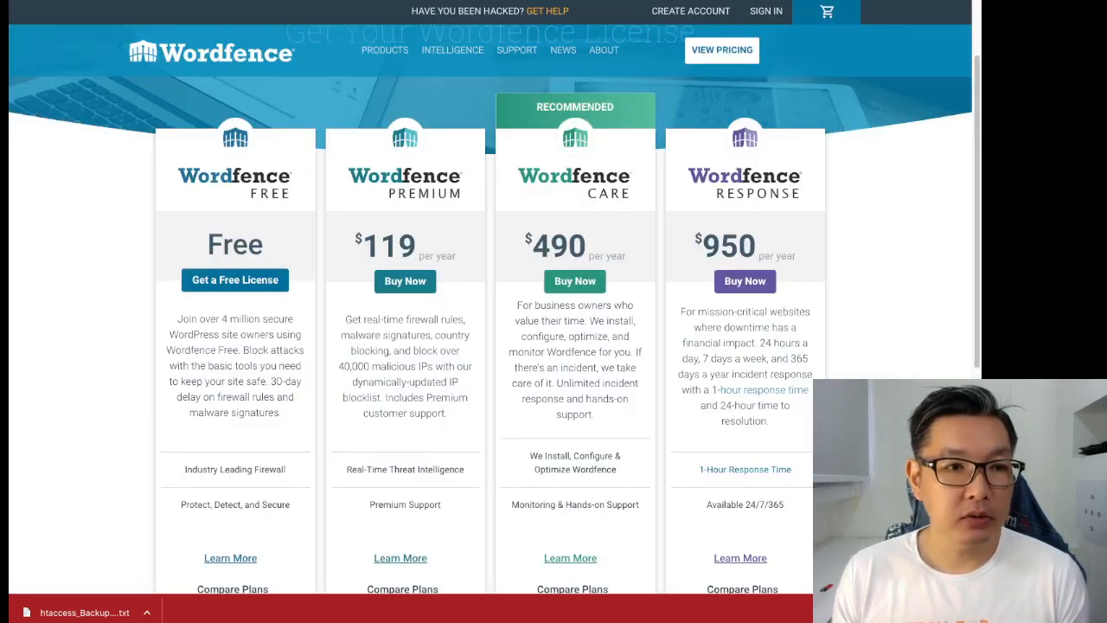
- Scroll to the Free, Premium $119, Care $490 and Response $950 plan cards
scroll(495, 310, "down", 1)
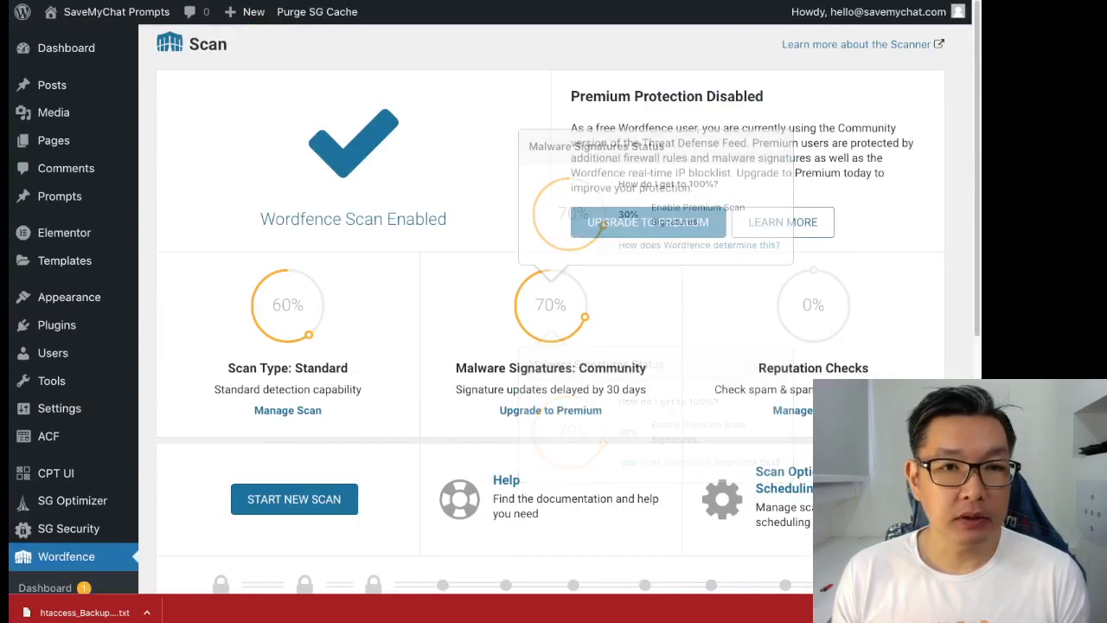
- Run a new Wordfence scan to completion: 7368 files and 1738 URLs scanned, 0 results
scroll(554, 312, "down", 2)
left_click(294, 407)
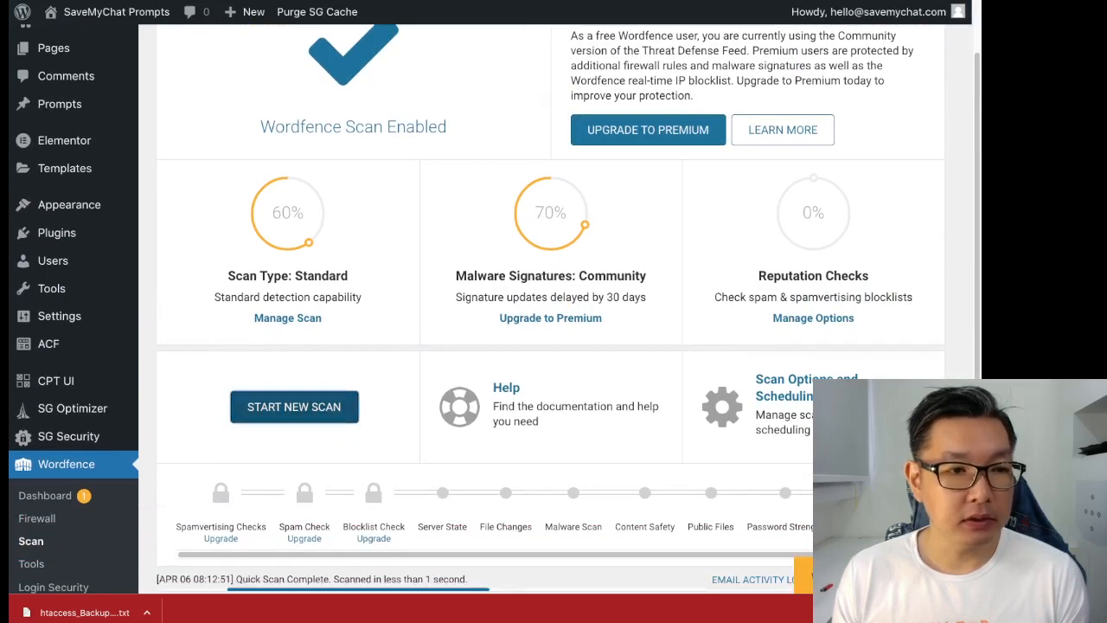
scroll(554, 311, "down", 3)
scroll(554, 312, "down", 2)
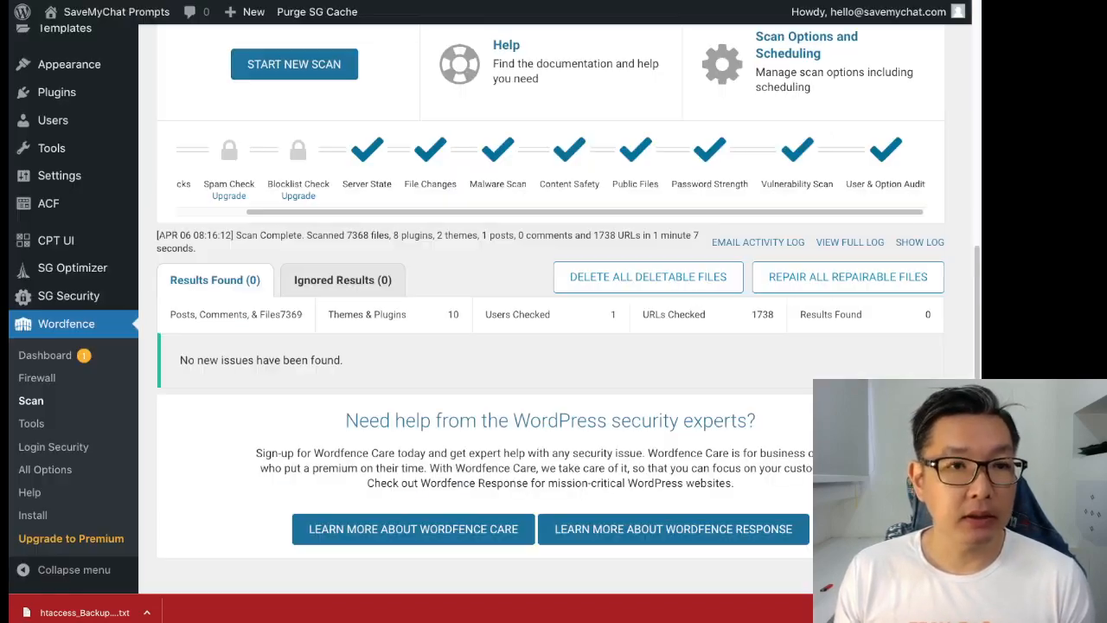
scroll(554, 311, "up", 5)
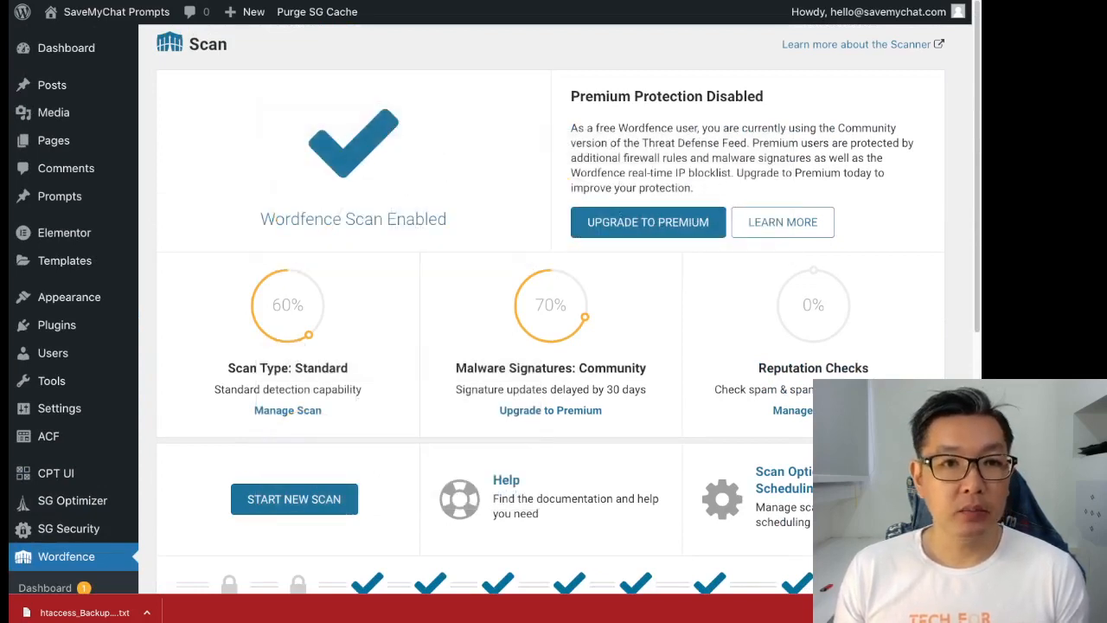
scroll(554, 311, "down", 2)
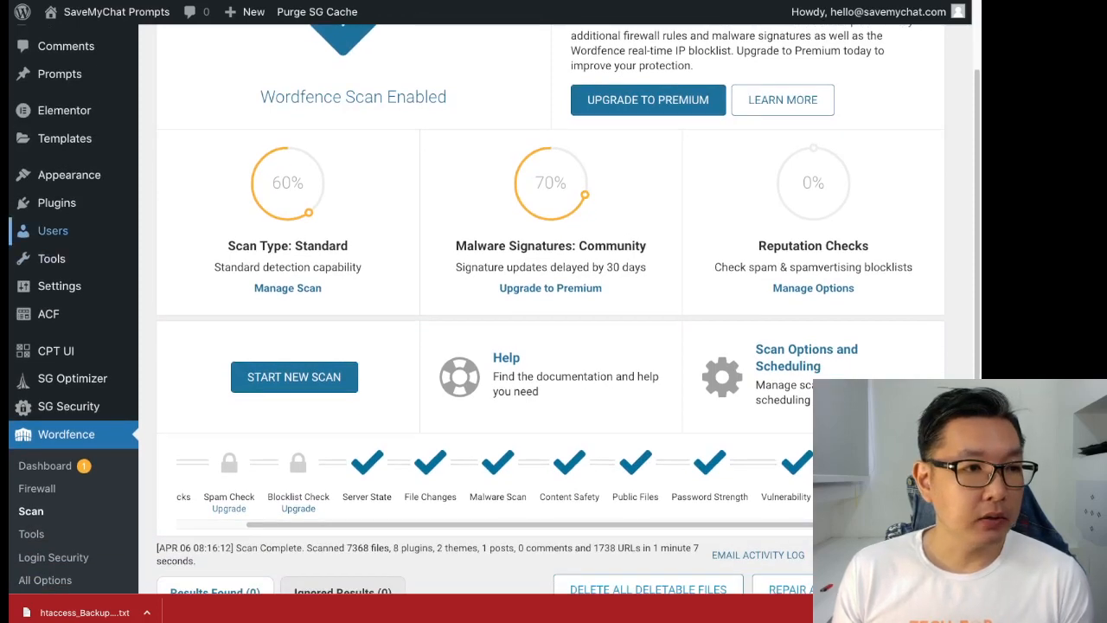
mouse_move(56, 203)
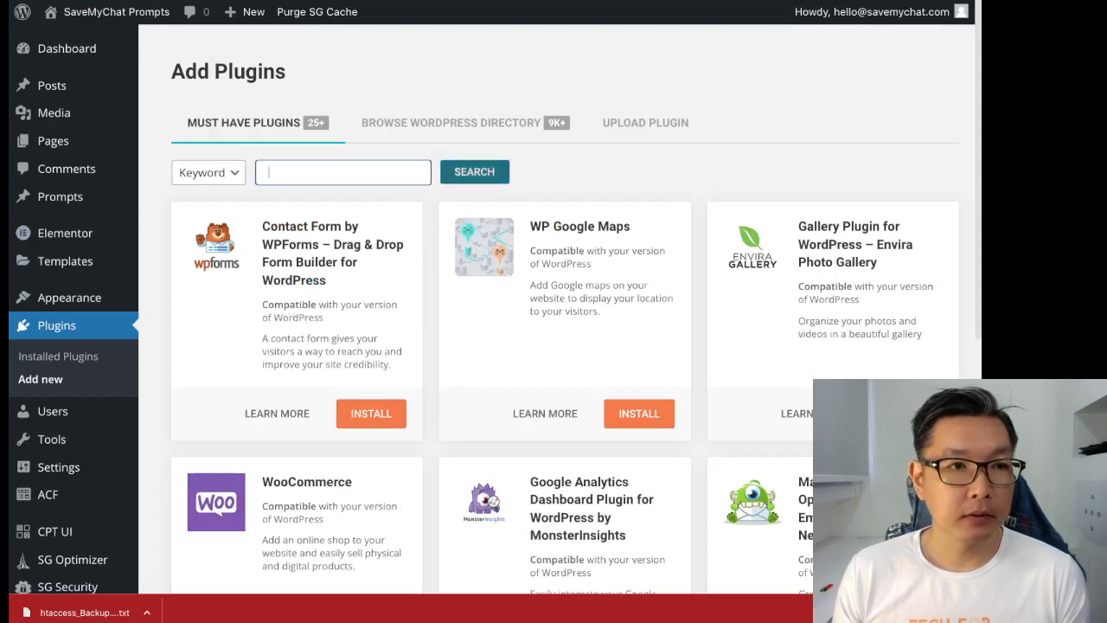
- Search the plugin directory for 'wp armour', then install and activate WP Armour – Honeypot Anti Spam
type("wp armour")
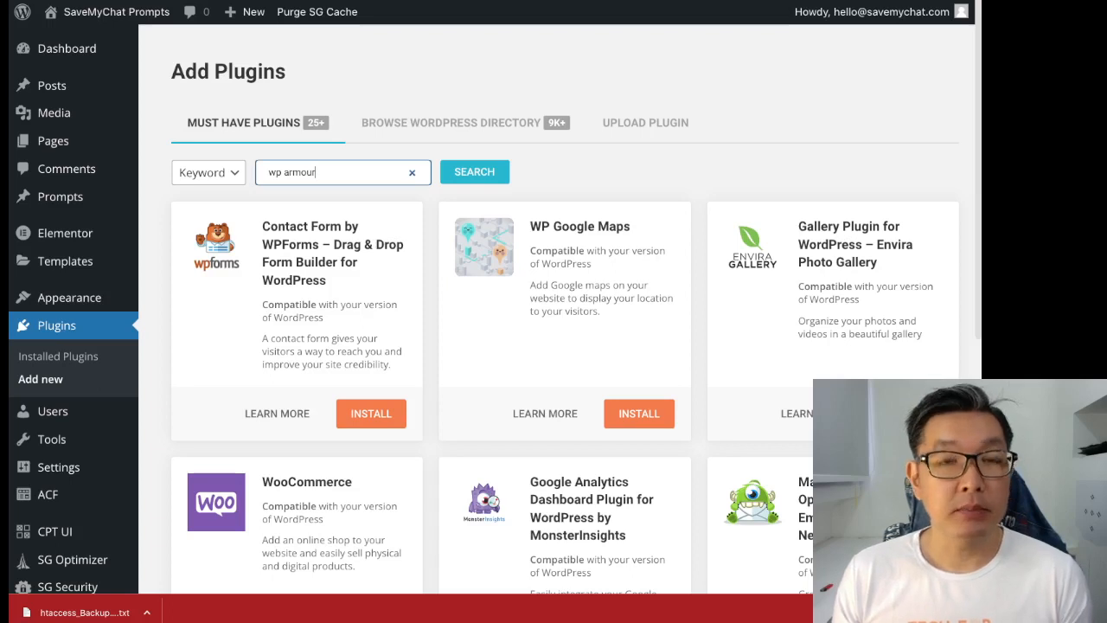
key("Return")
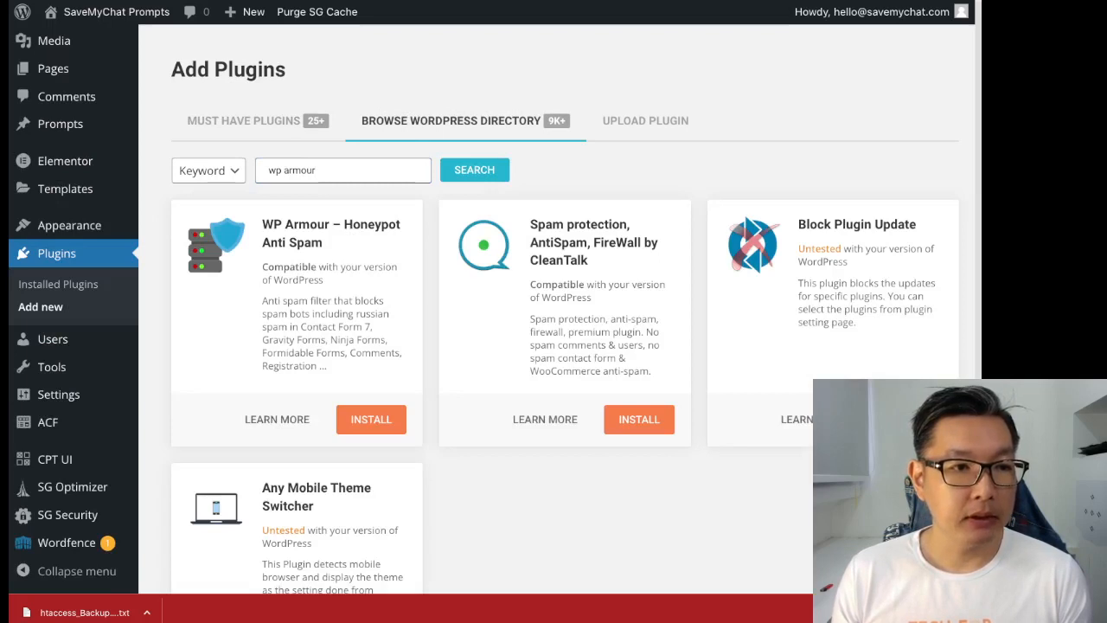
triple_click(271, 301)
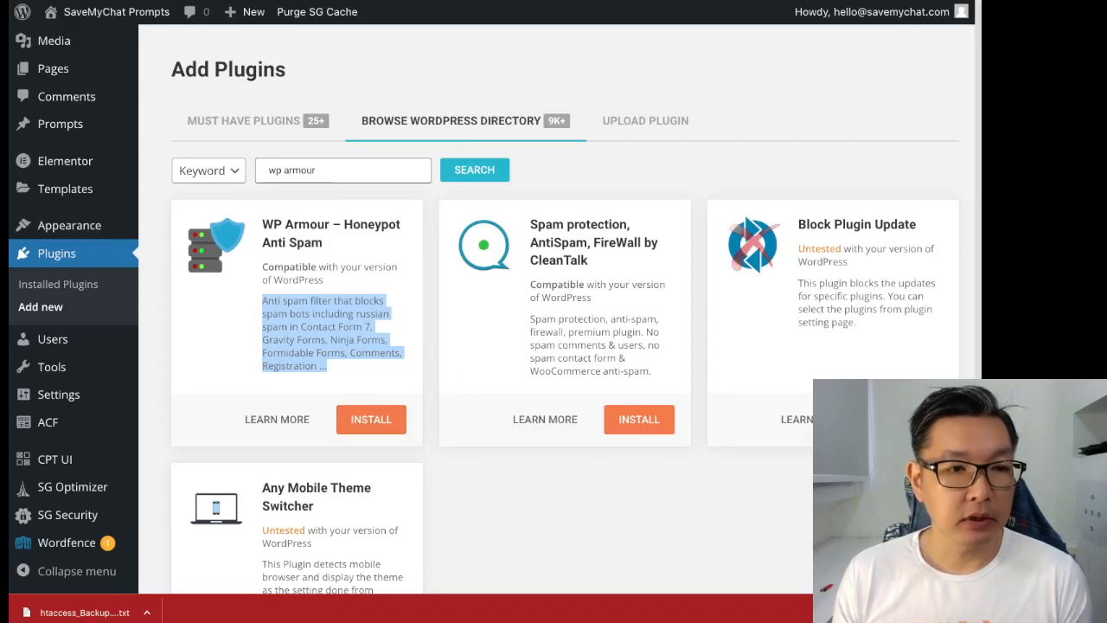
left_click(371, 419)
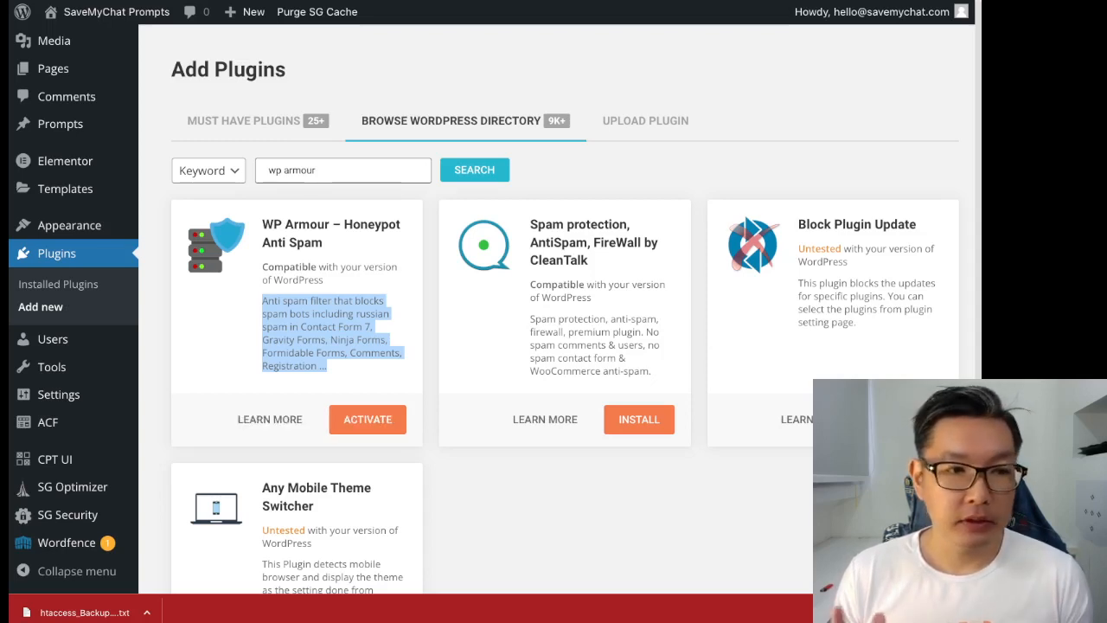
left_click(367, 419)
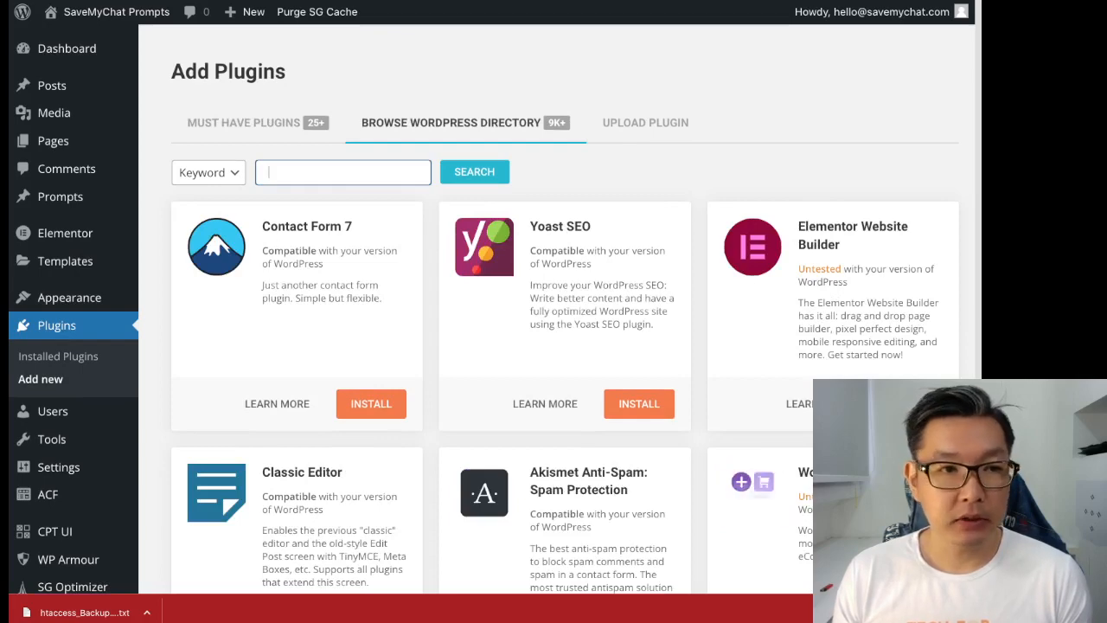
- Show WP Armour's Statistics, with 0 spam today, this week, this month and all time
scroll(484, 324, "down", 3)
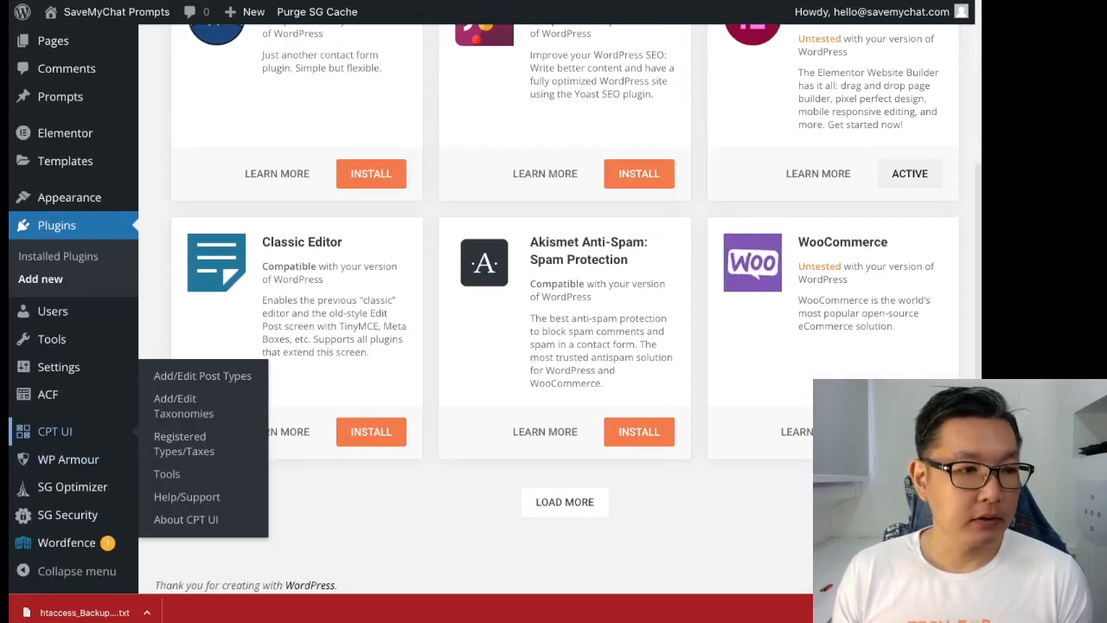
left_click(68, 460)
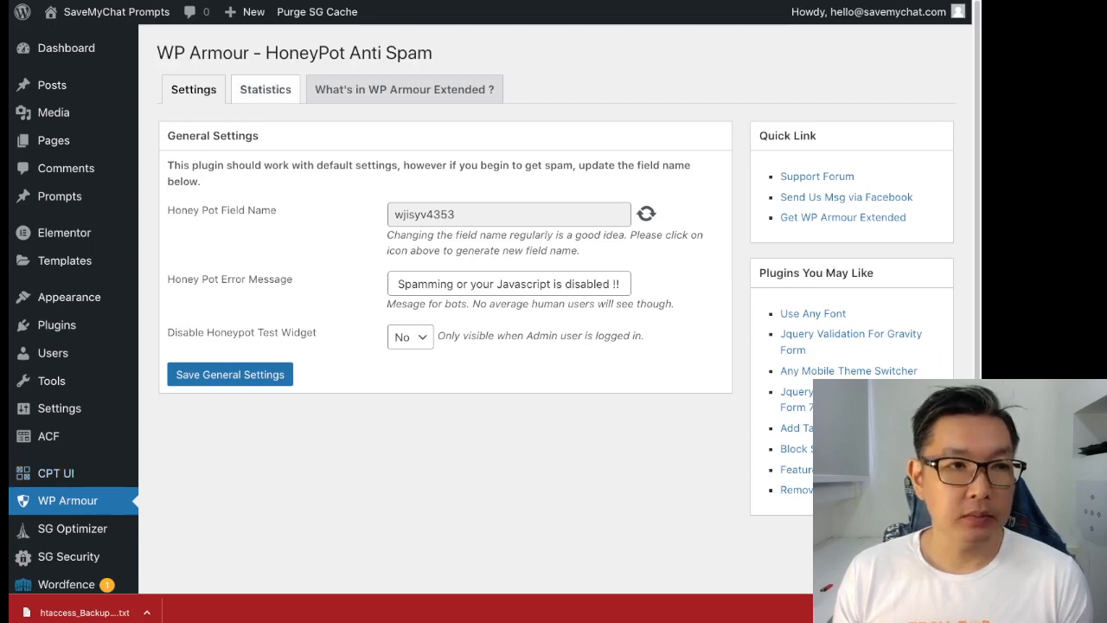
left_click(265, 89)
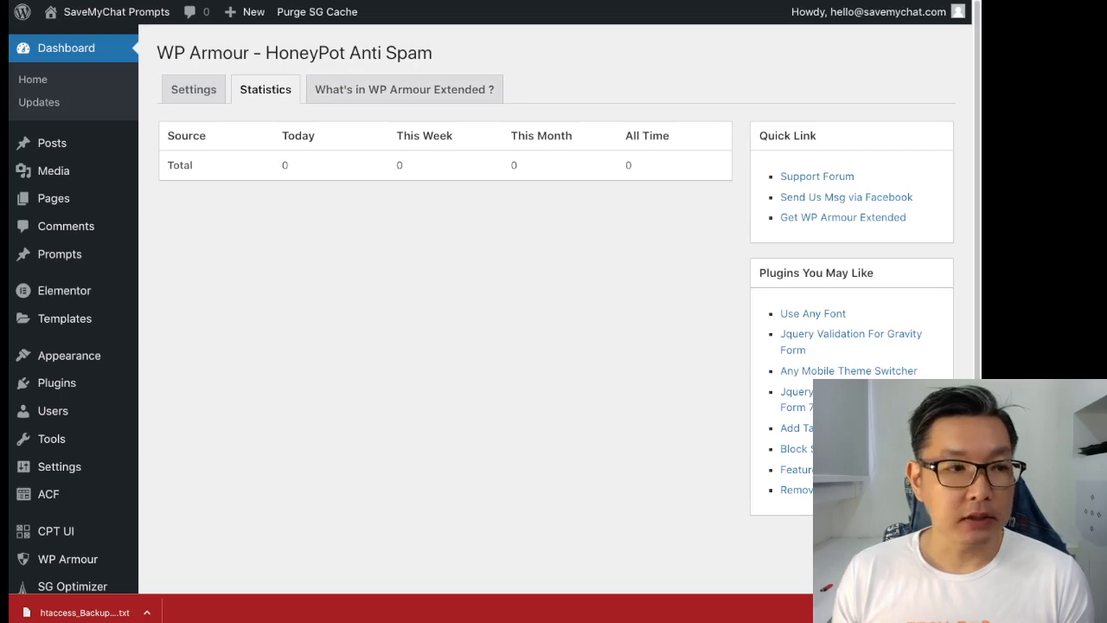
scroll(52, 410, "down", 3)
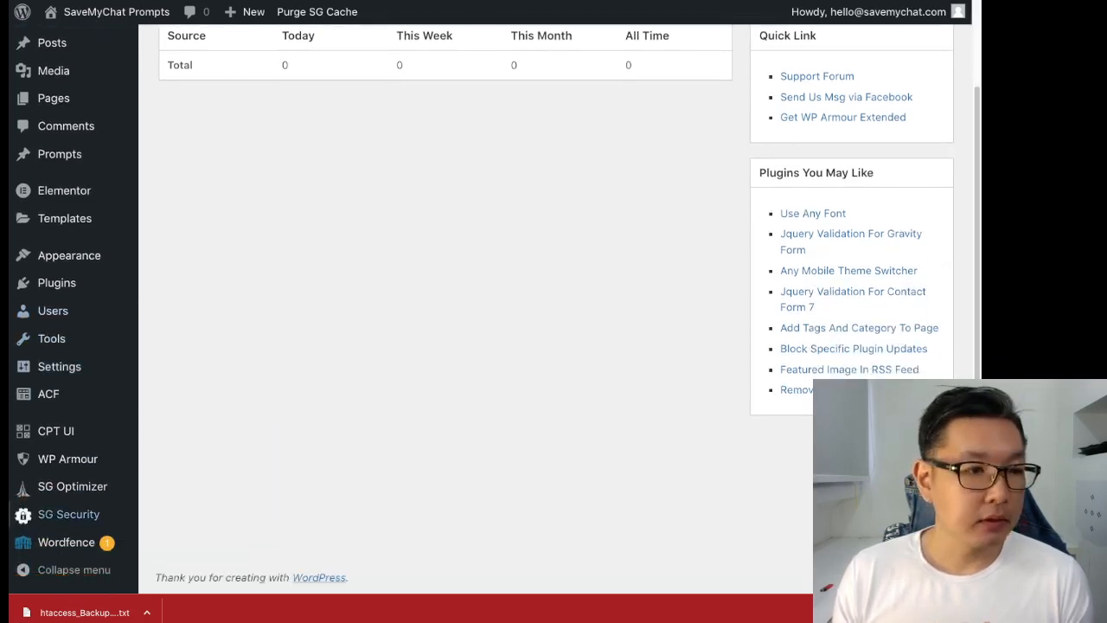
mouse_move(69, 514)
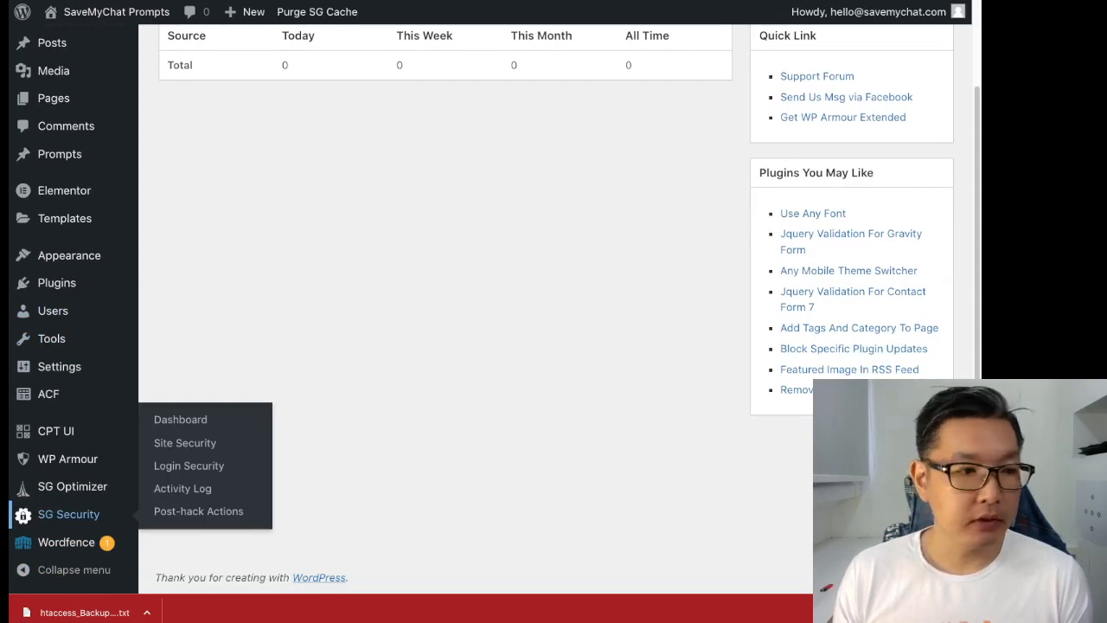
- Open SiteGround Security and dismiss the data collection consent prompt
left_click(69, 514)
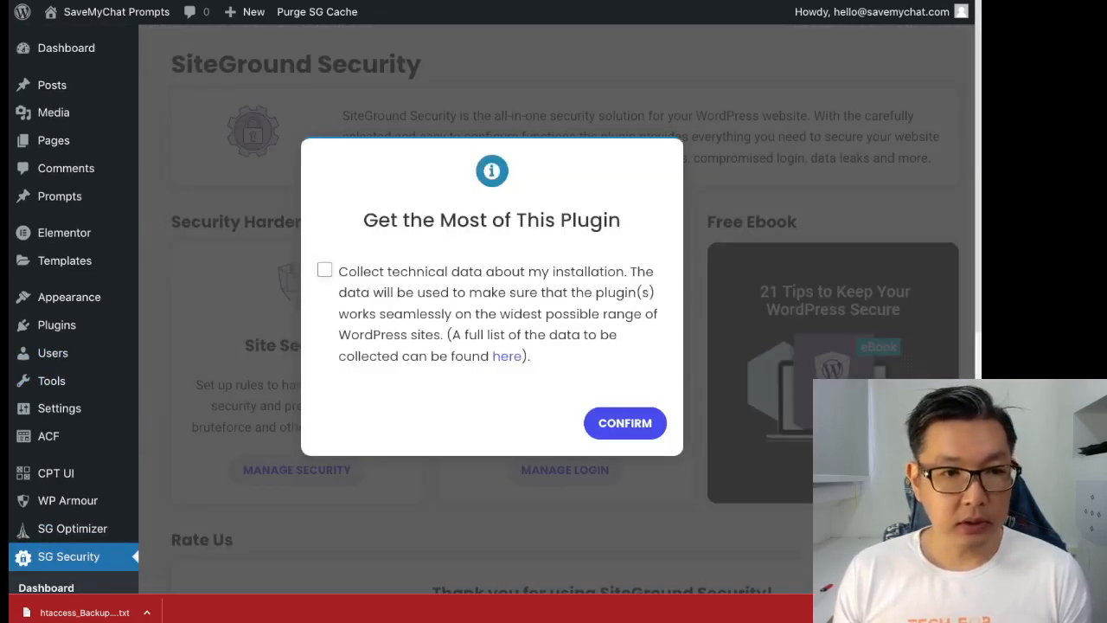
left_click(625, 423)
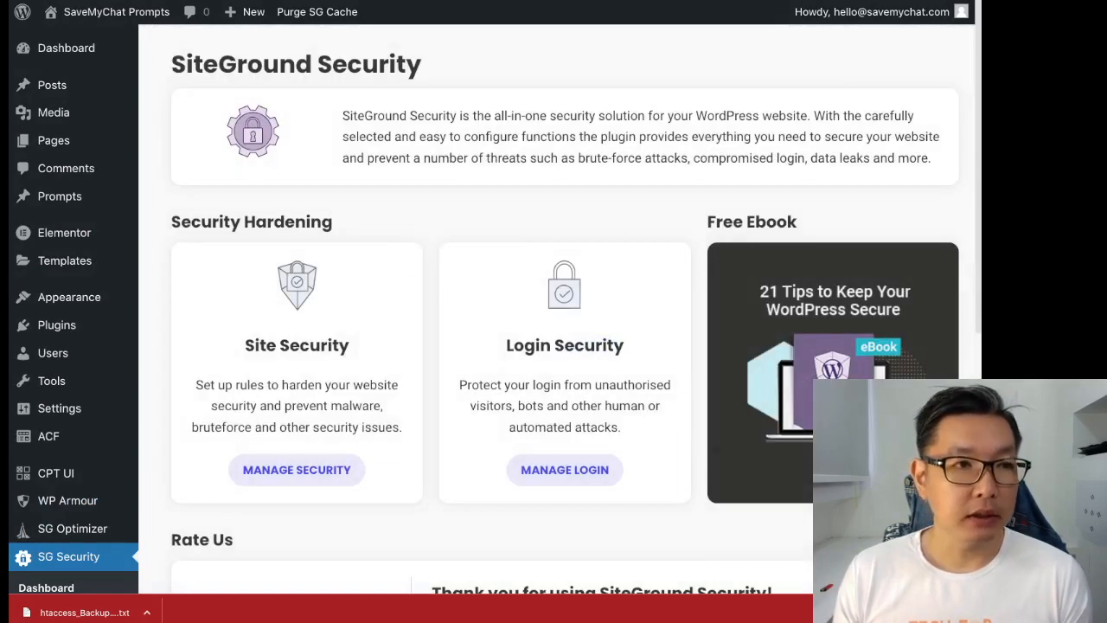
double_click(241, 65)
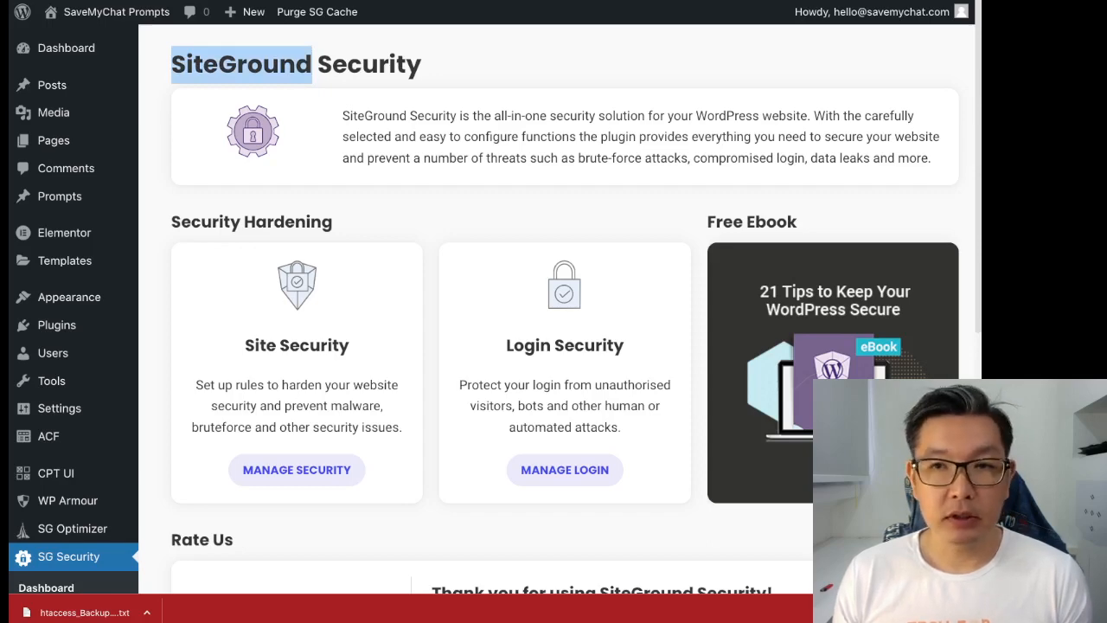
scroll(495, 310, "down", 3)
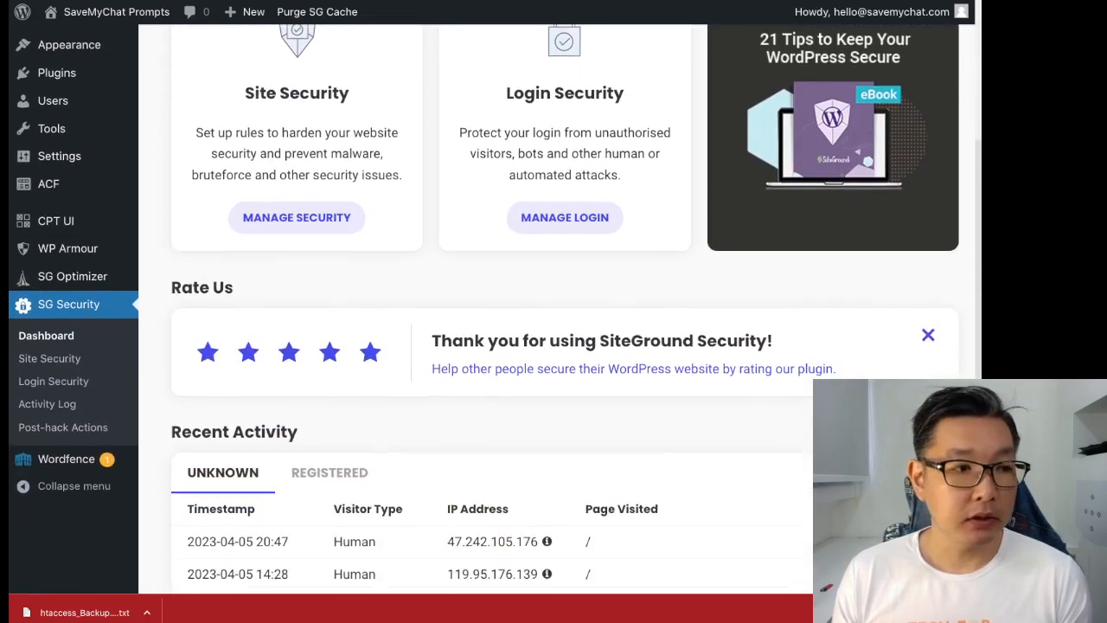
scroll(553, 310, "up", 2)
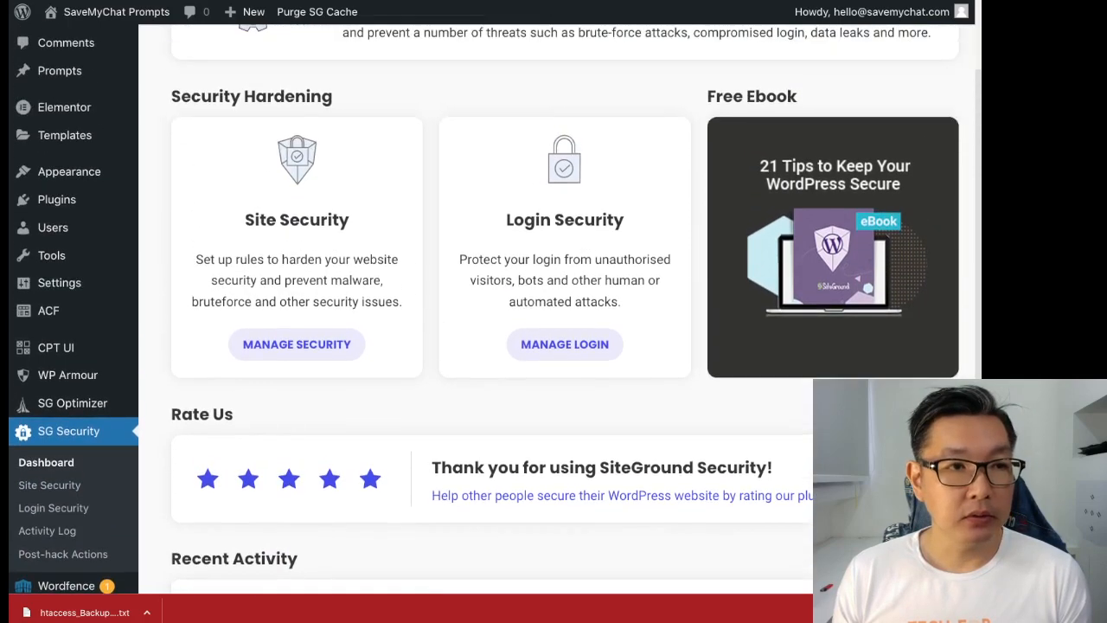
scroll(495, 310, "up", 1)
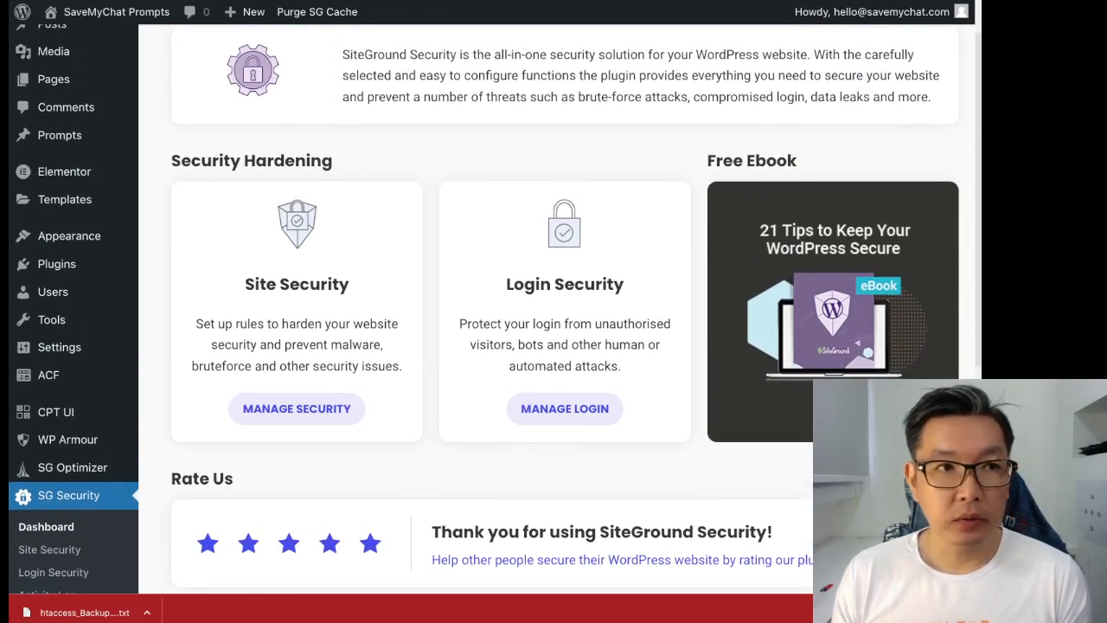
scroll(496, 310, "up", 1)
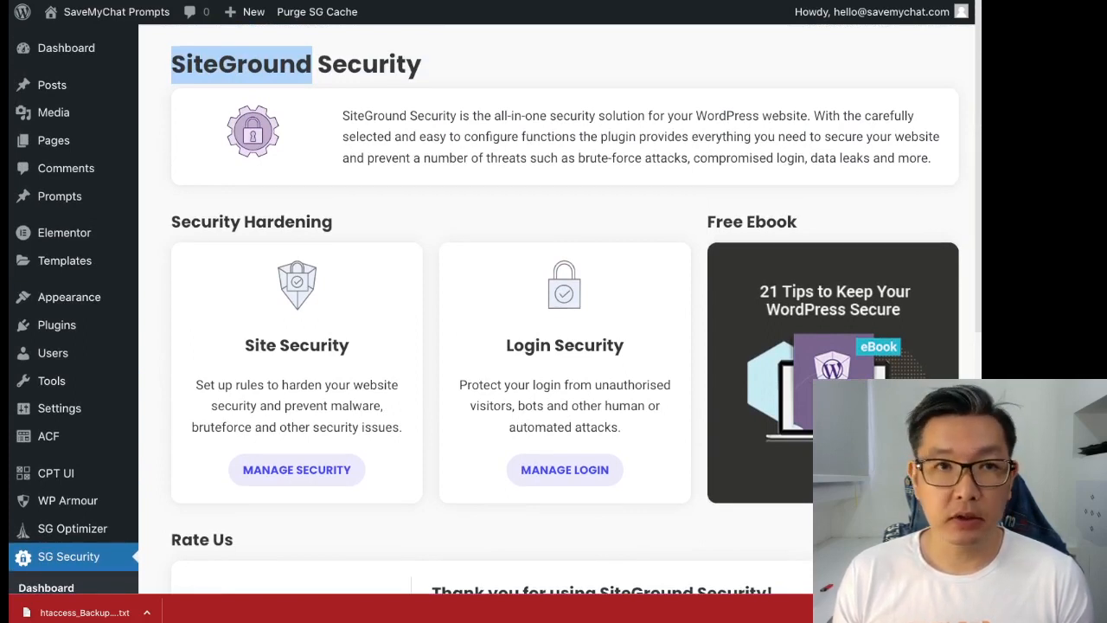
scroll(297, 351, "down", 2)
- In the site hardening options, turn on Delete the Default Readme.html and Disable RSS and ATOM Feeds
left_click(296, 350)
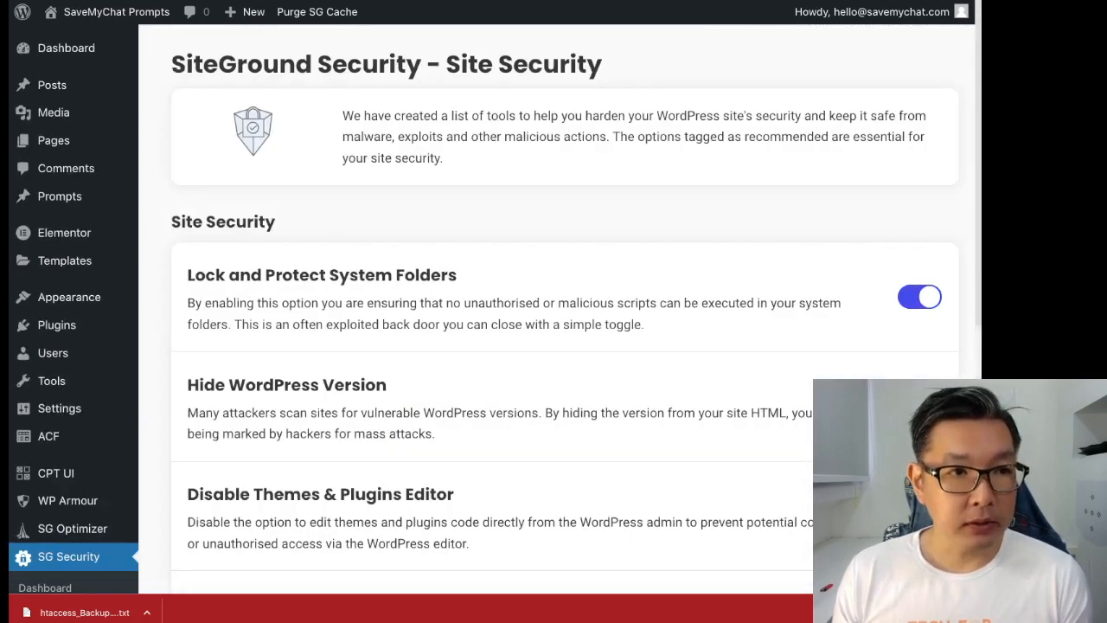
scroll(563, 312, "down", 4)
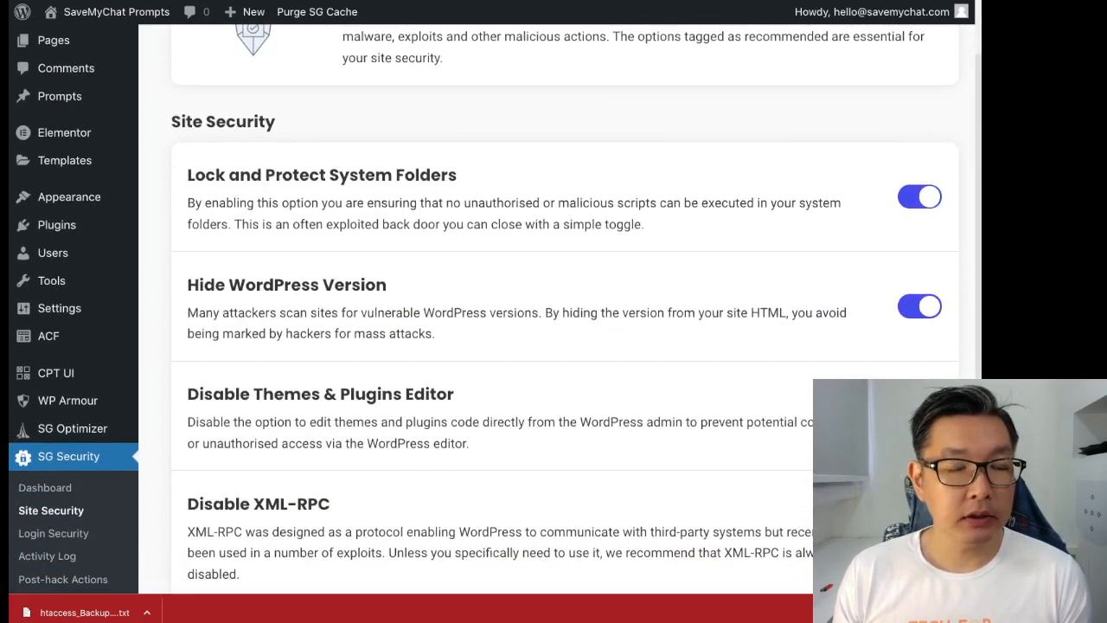
scroll(562, 311, "up", 4)
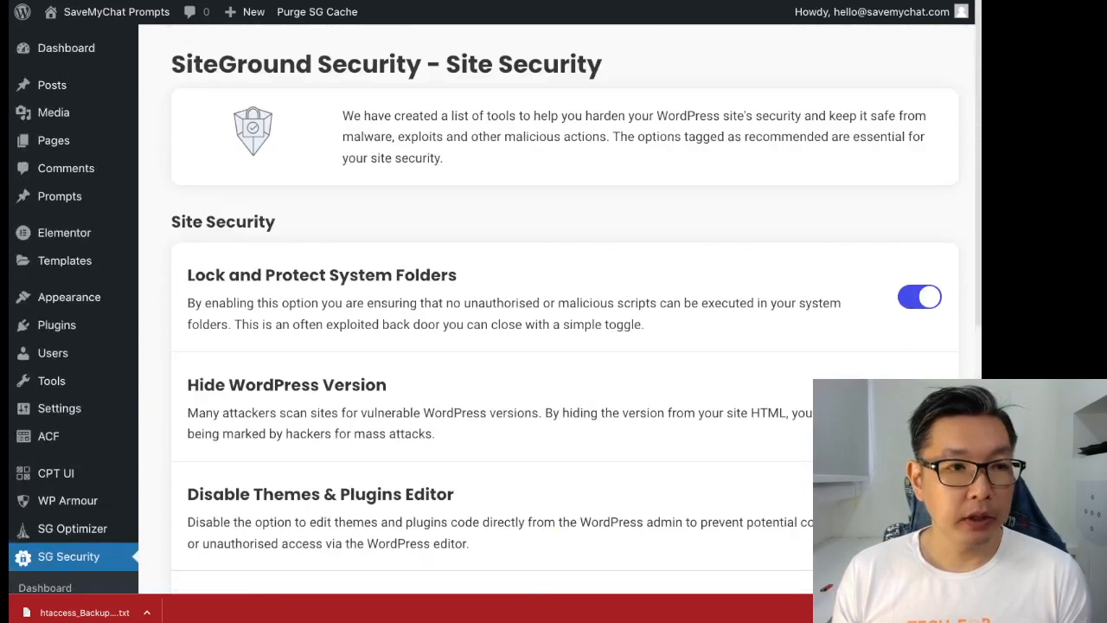
triple_click(246, 271)
scroll(246, 271, "down", 2)
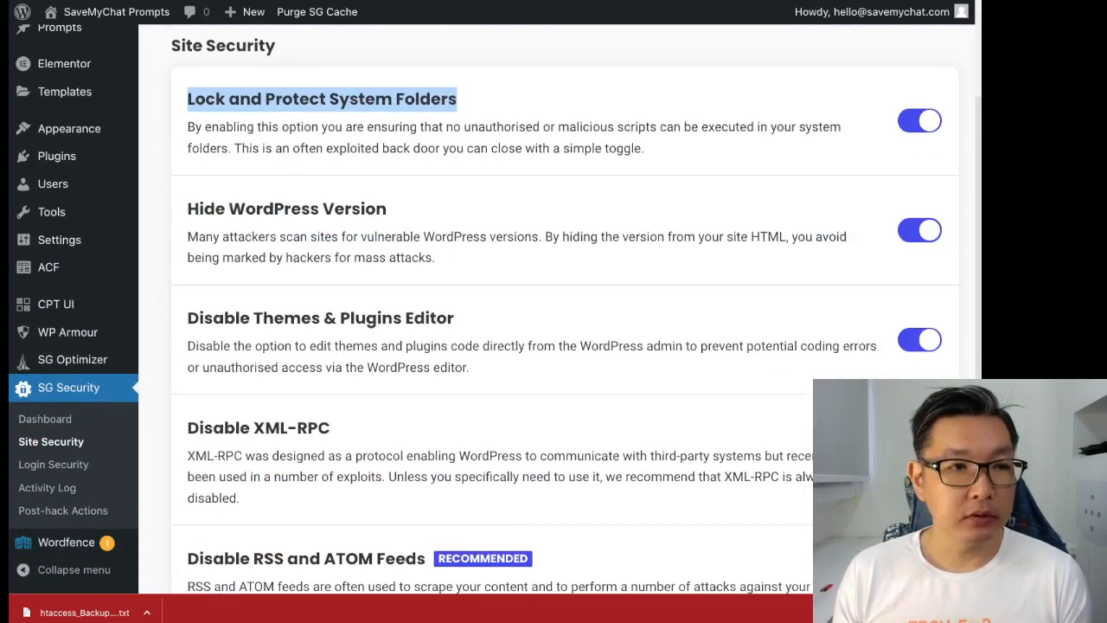
triple_click(272, 209)
triple_click(282, 319)
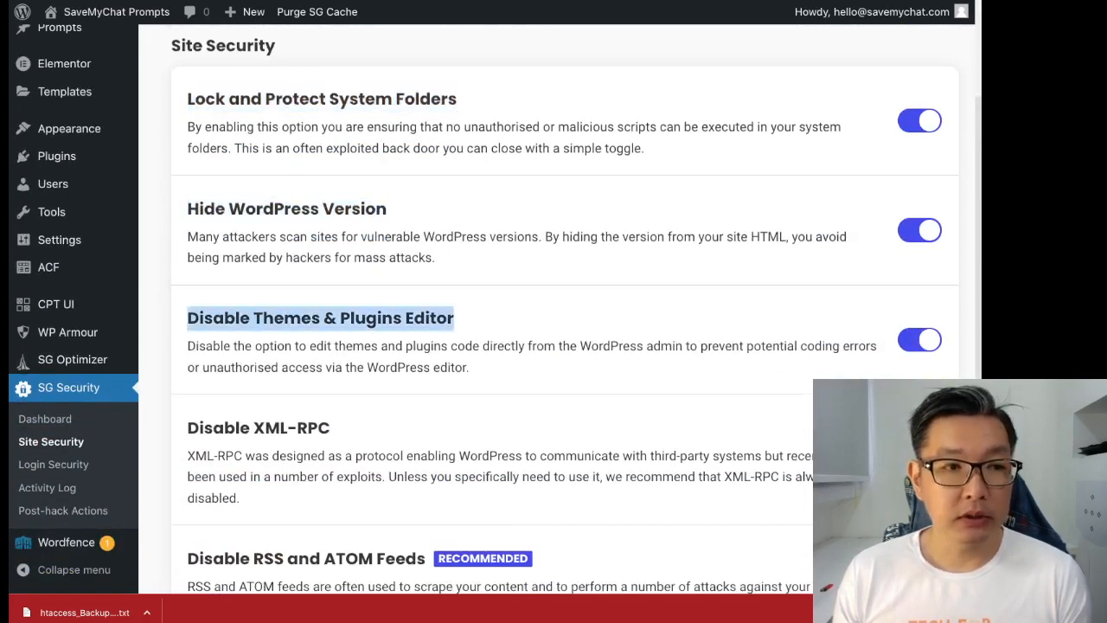
scroll(294, 329, "down", 1)
triple_click(314, 334)
scroll(314, 335, "down", 1)
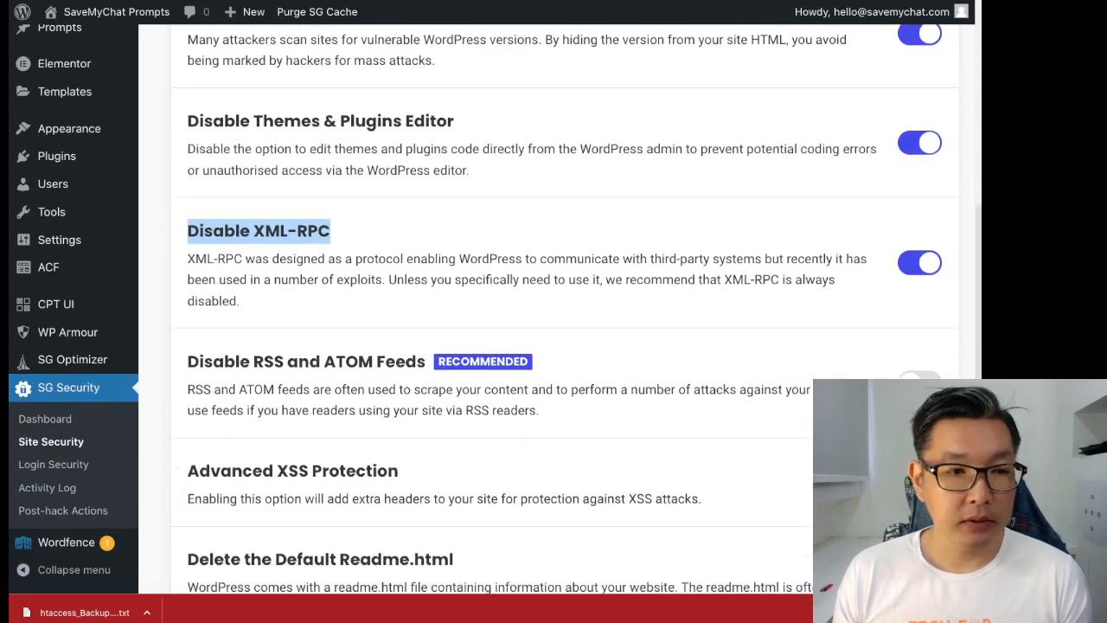
scroll(556, 310, "down", 1)
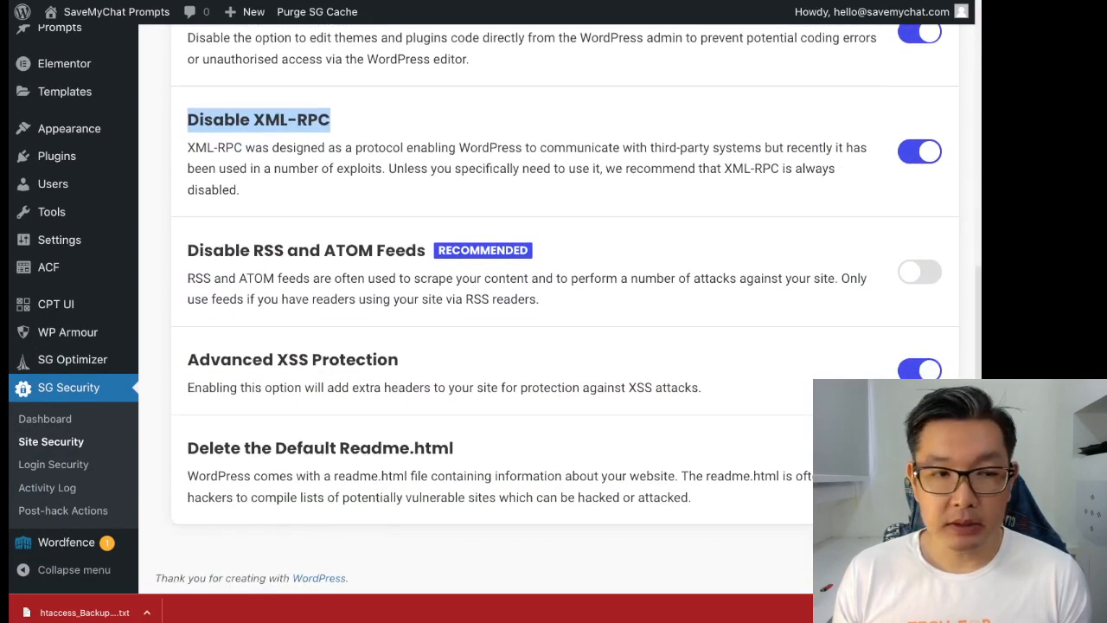
left_click(920, 470)
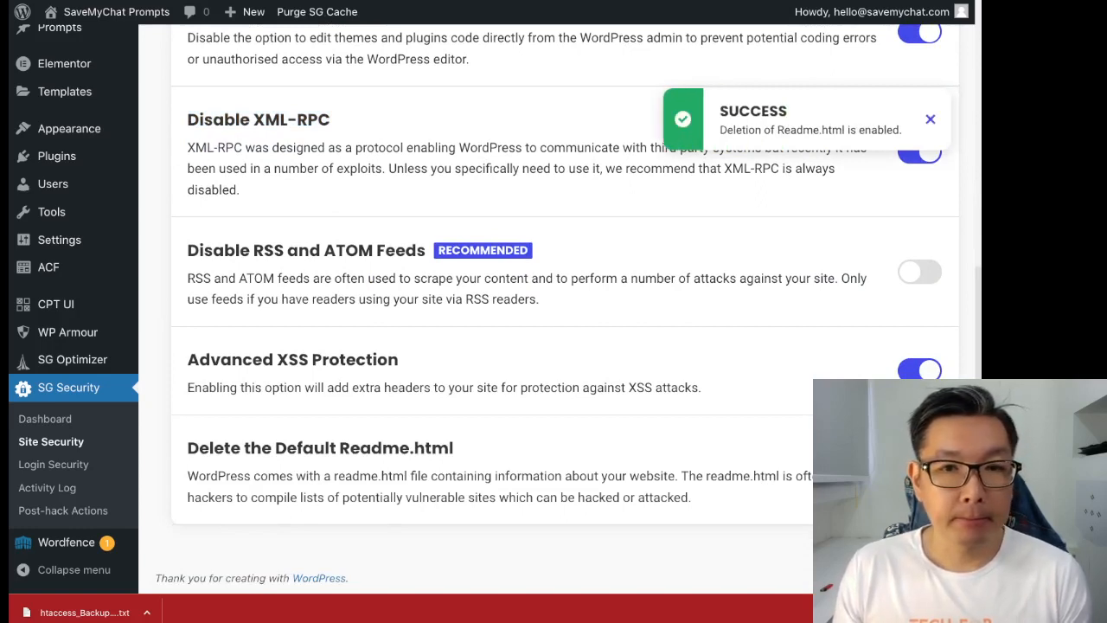
left_click(920, 271)
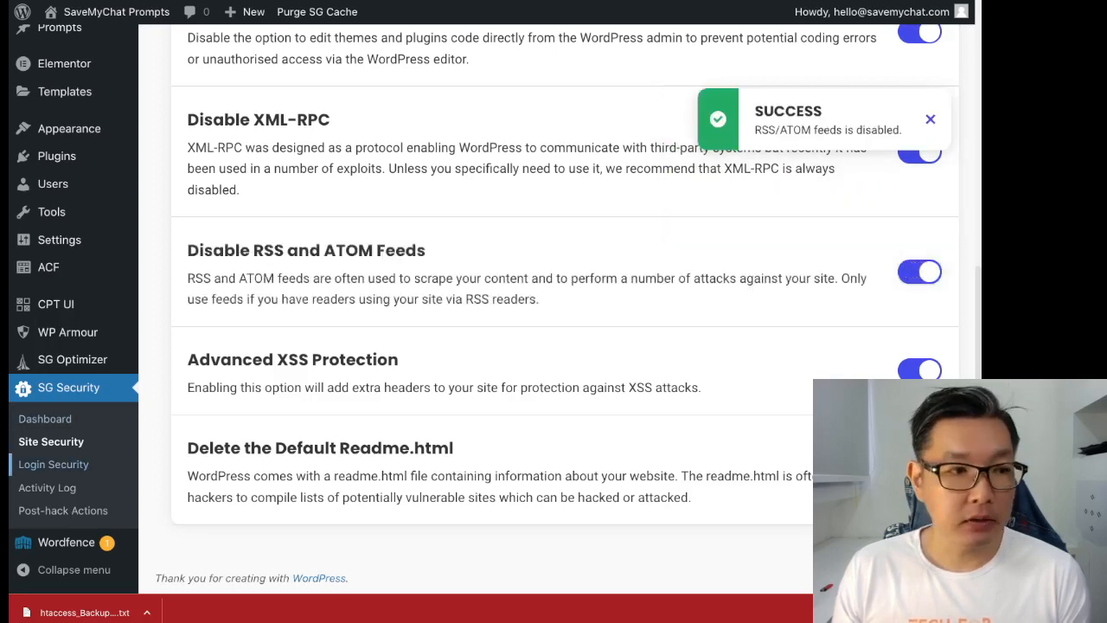
left_click(53, 464)
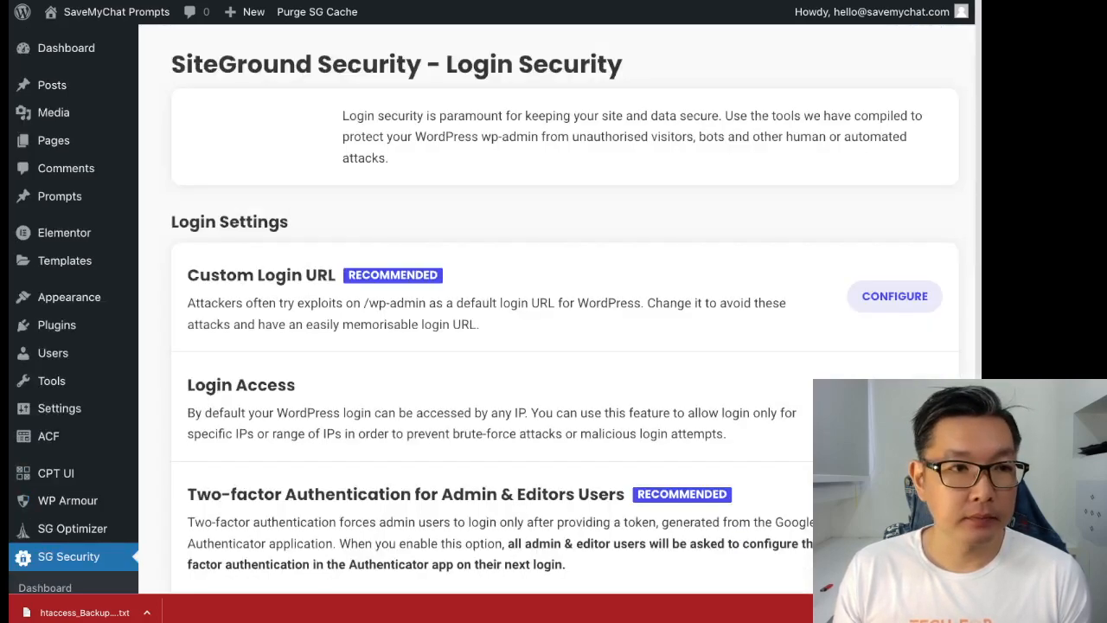
scroll(564, 311, "down", 1)
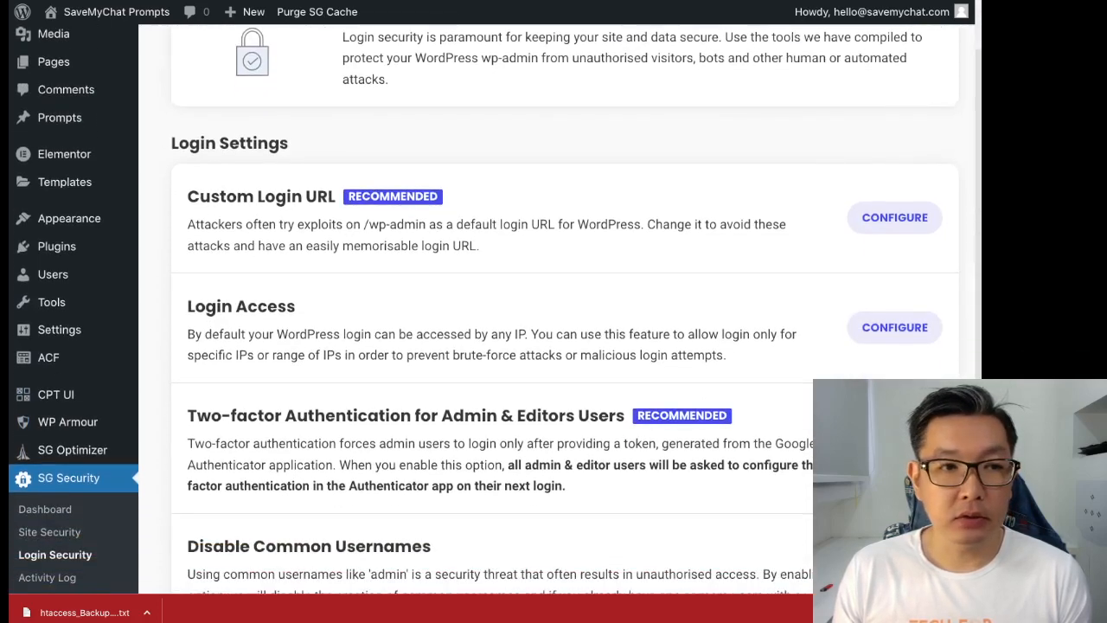
left_click_drag(370, 224, 427, 224)
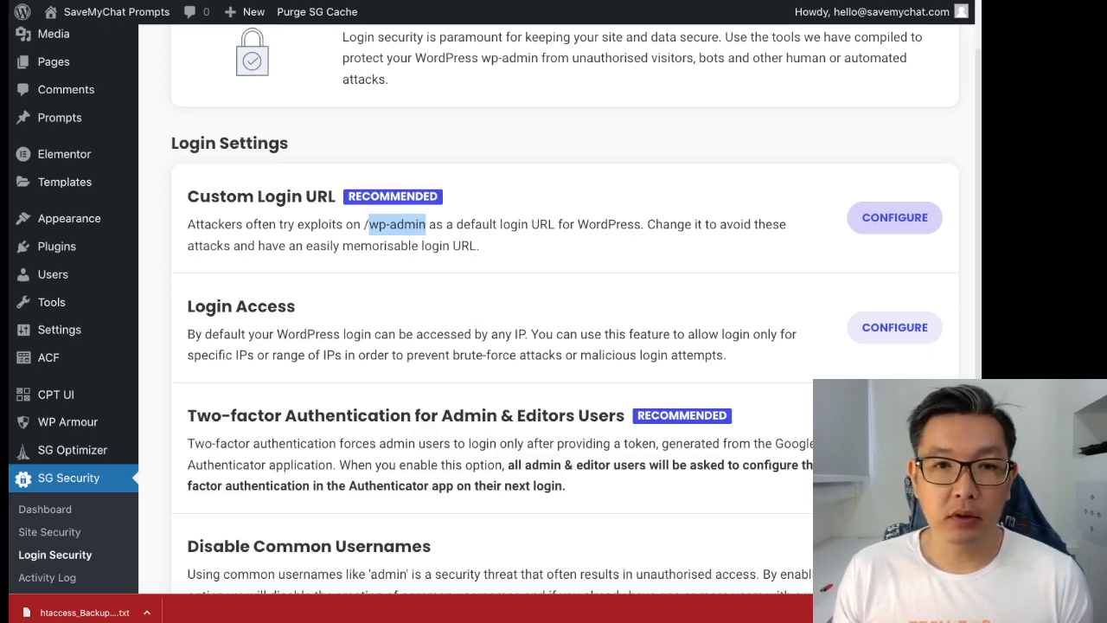
left_click(895, 217)
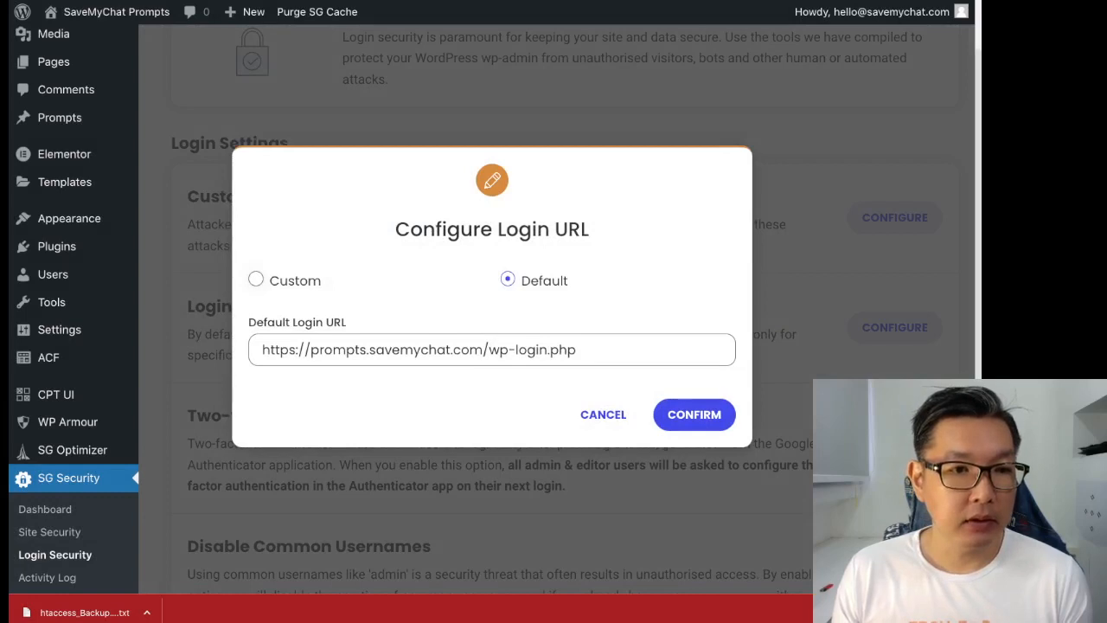
left_click(256, 280)
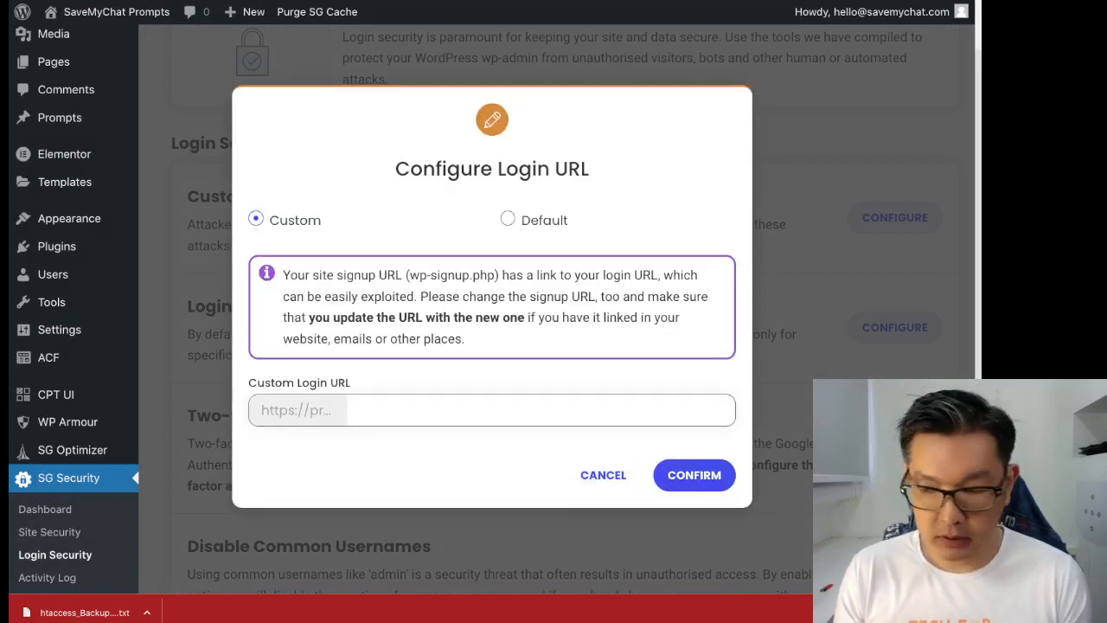
type("log")
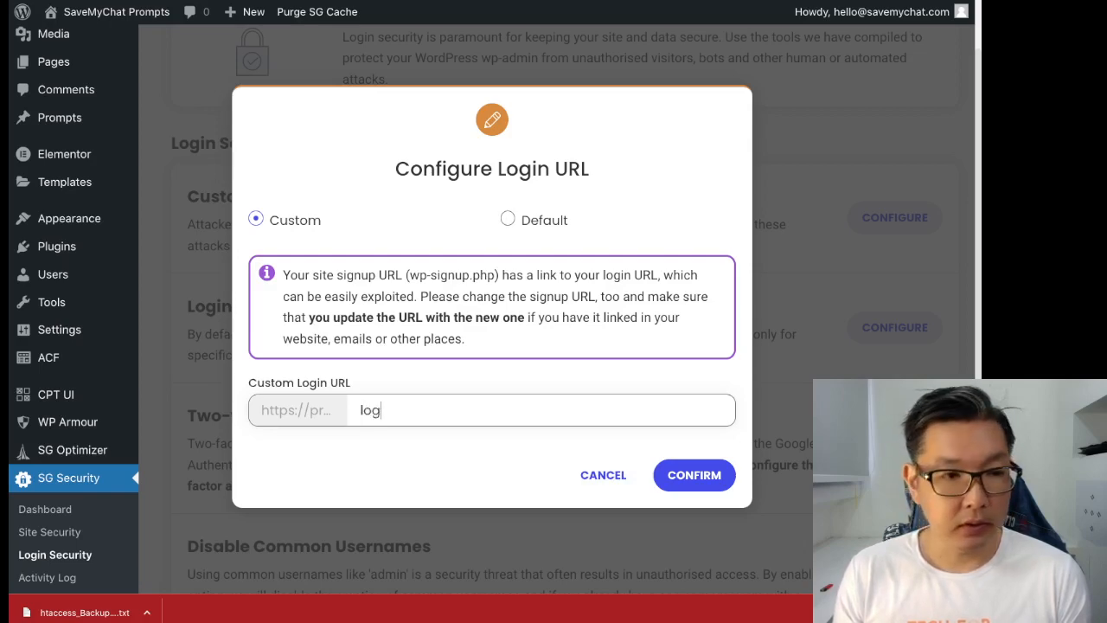
type("mein")
type("towp")
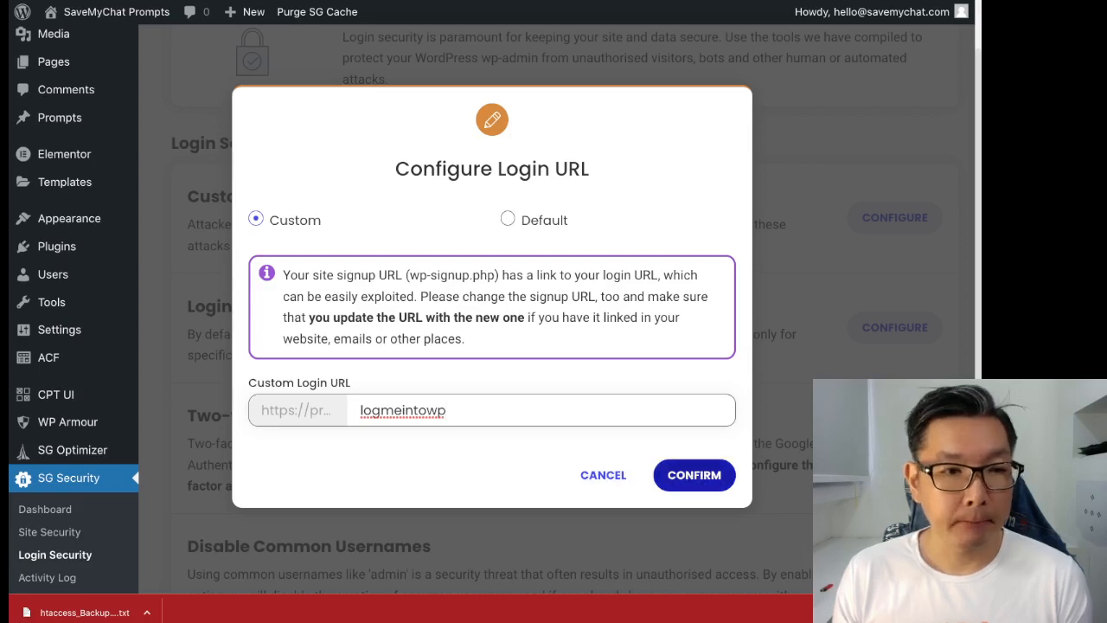
left_click(617, 475)
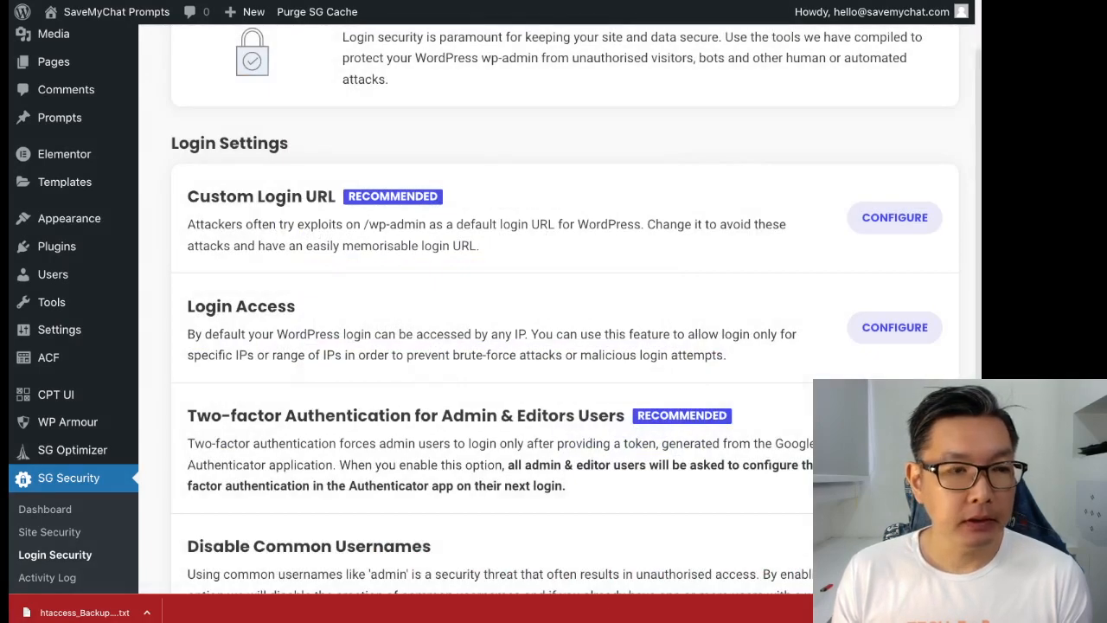
- Open the Login Access IP restriction settings and cancel without making changes
scroll(618, 475, "down", 2)
triple_click(491, 240)
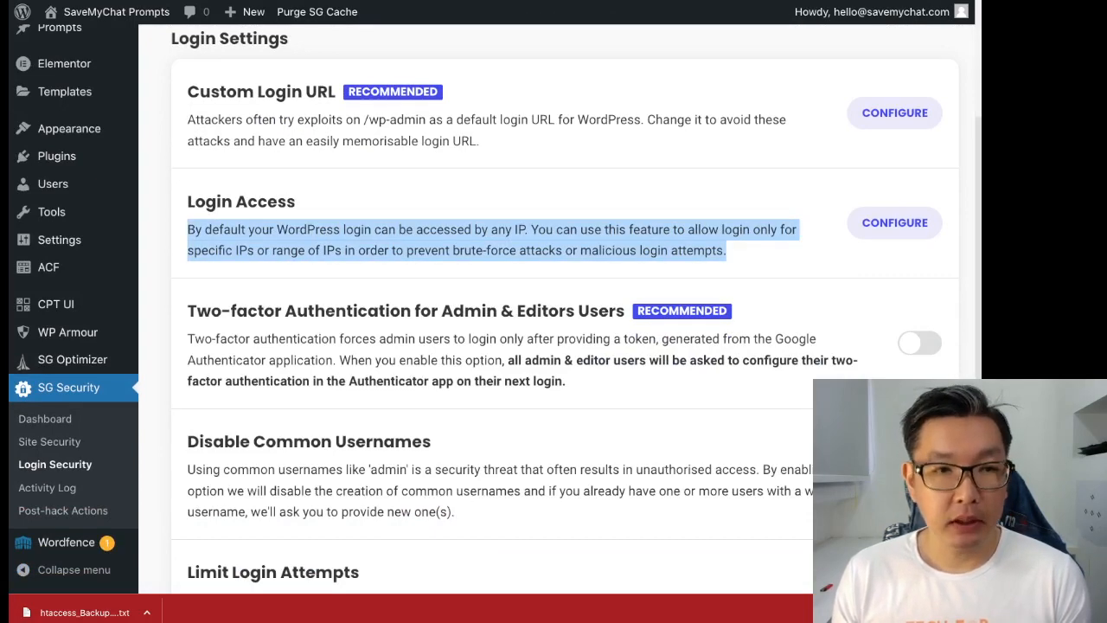
left_click(895, 223)
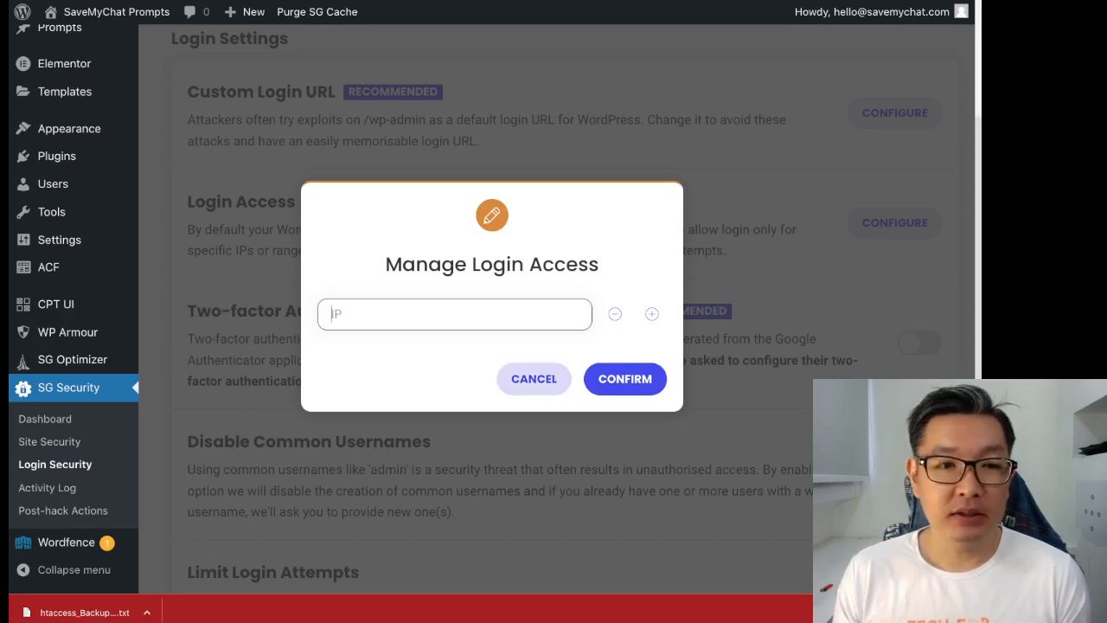
left_click(534, 378)
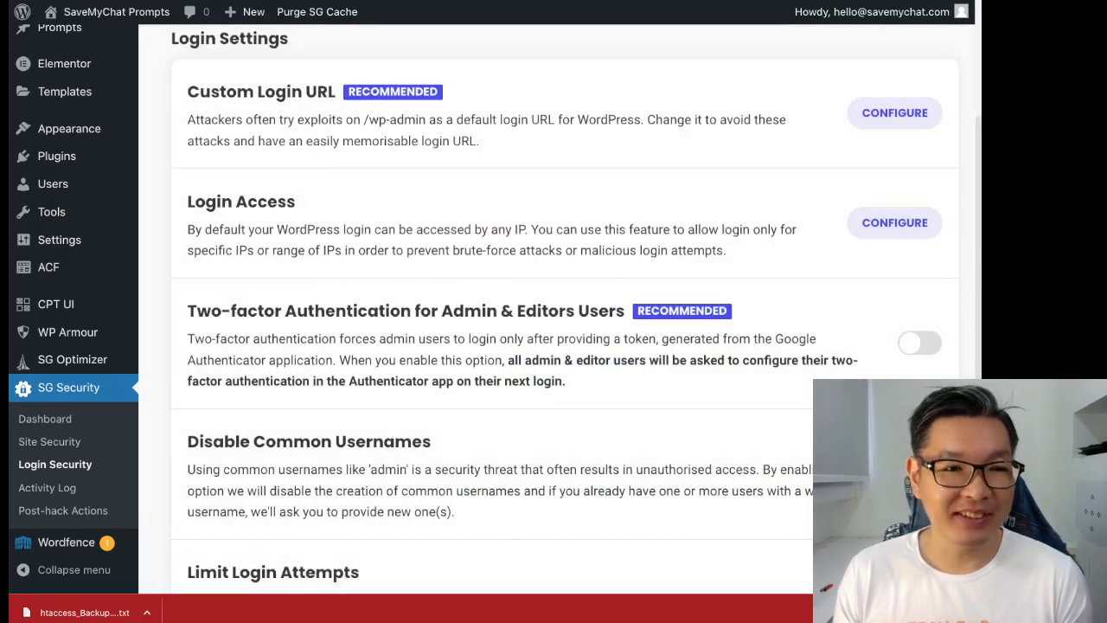
- Review the Two-factor Authentication options, then move to the SiteGround hosting homepage
scroll(563, 311, "down", 2)
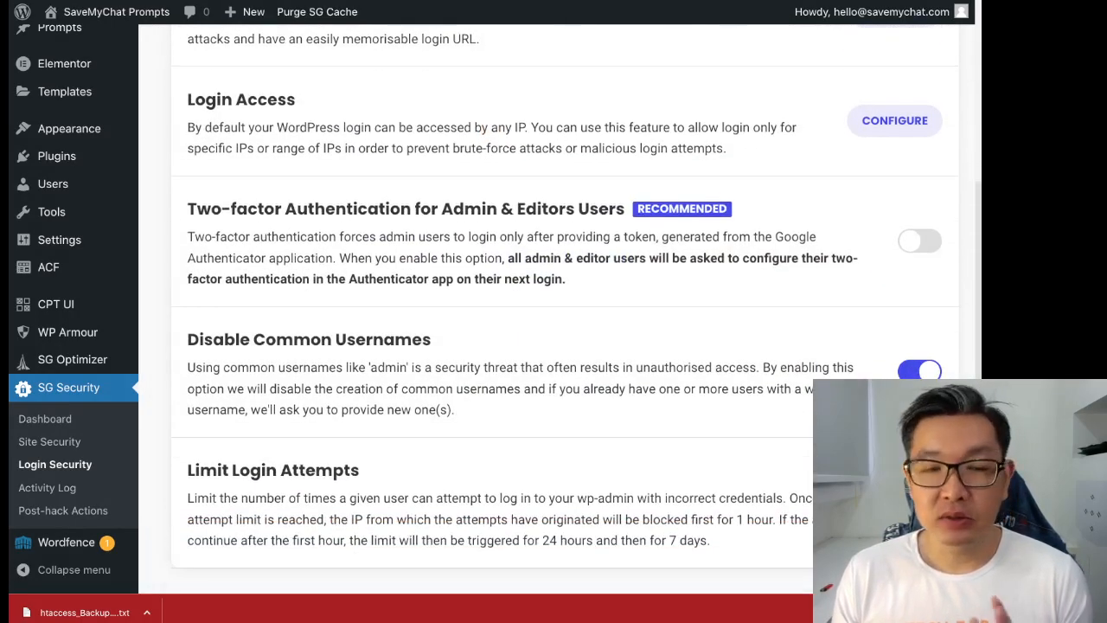
triple_click(630, 259)
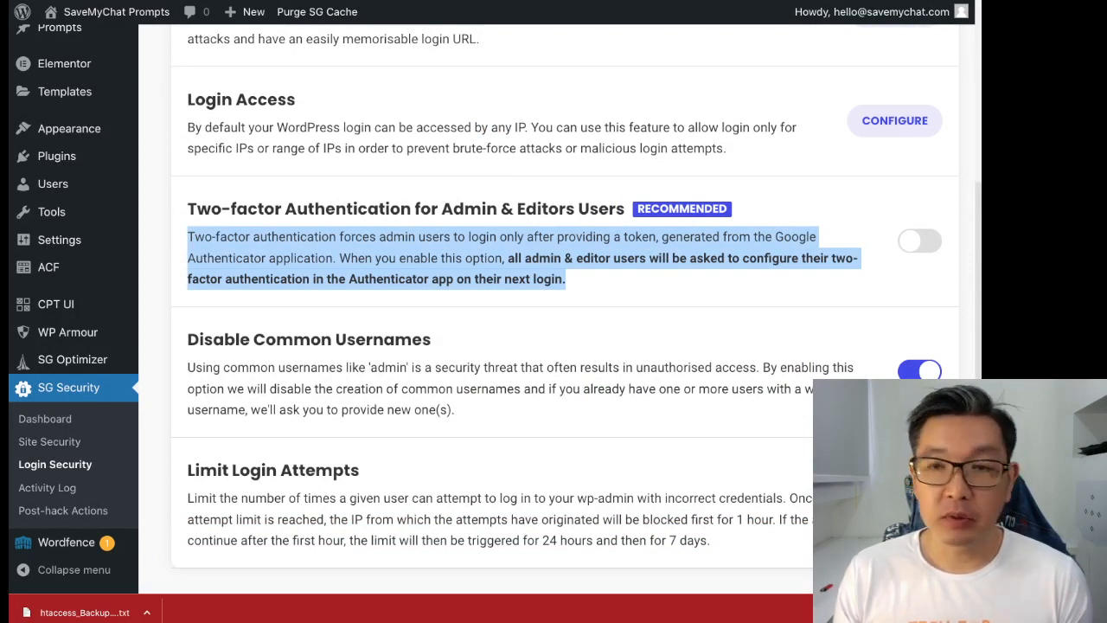
scroll(562, 312, "down", 1)
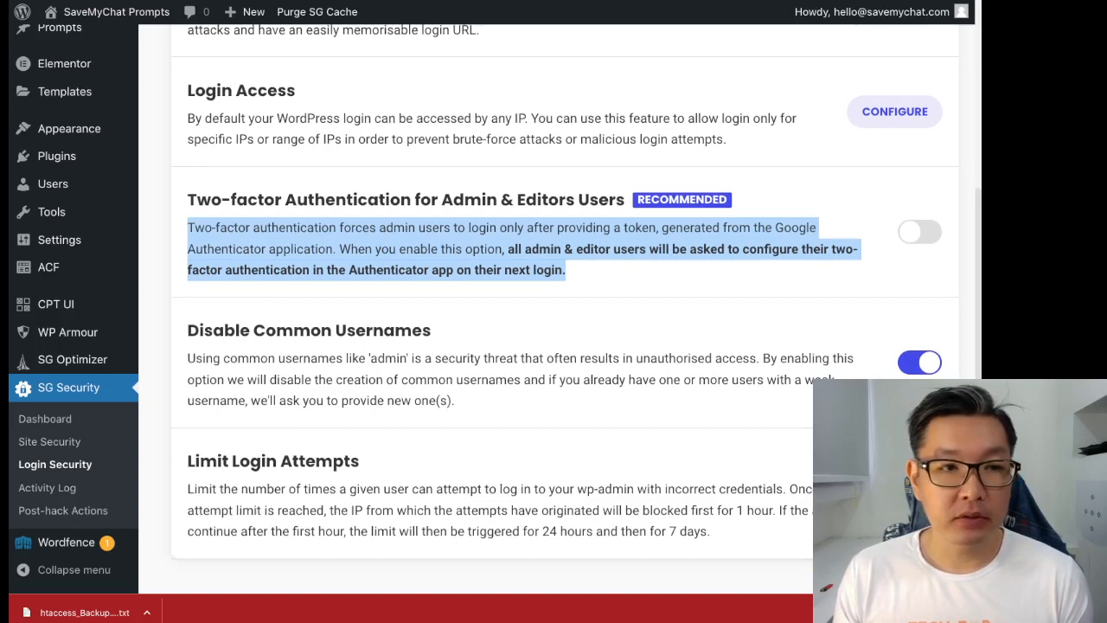
left_click_drag(777, 228, 265, 250)
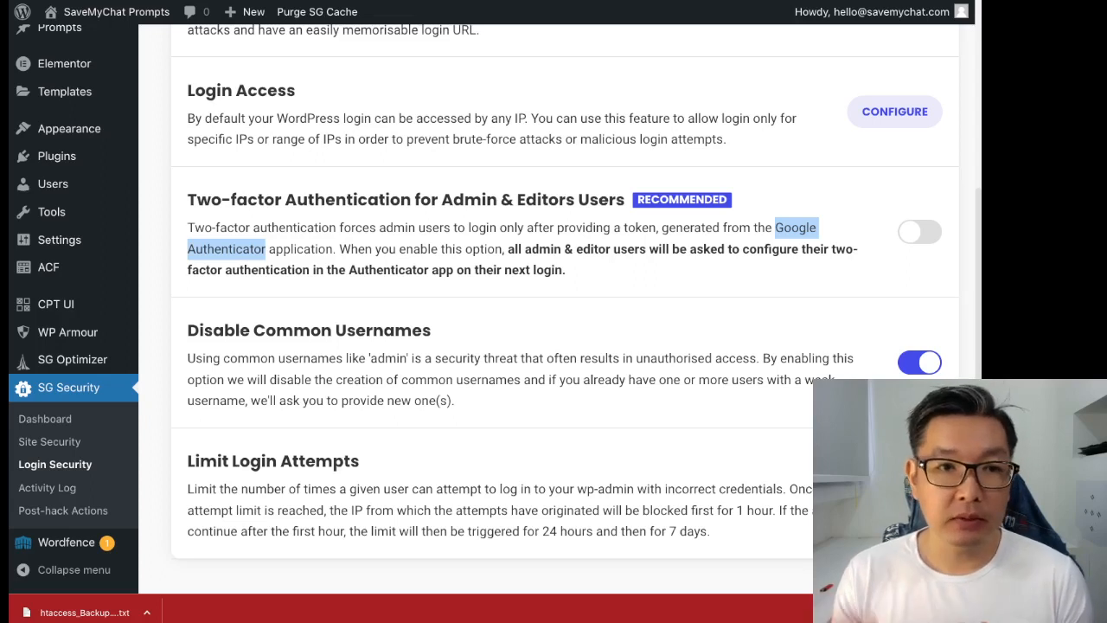
scroll(569, 324, "down", 1)
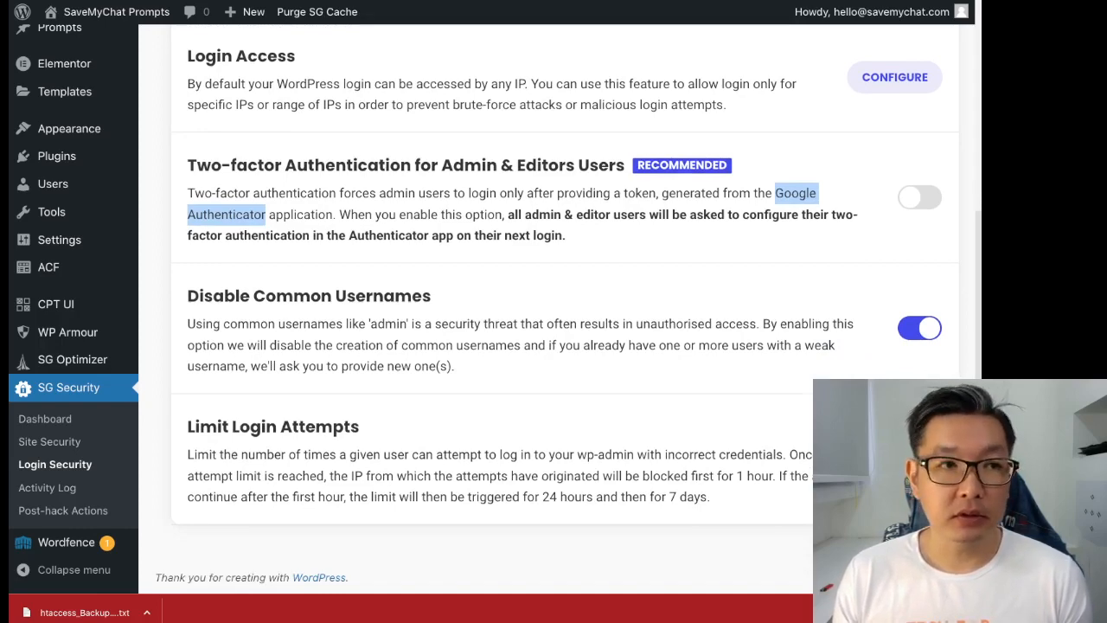
scroll(562, 311, "up", 5)
double_click(242, 65)
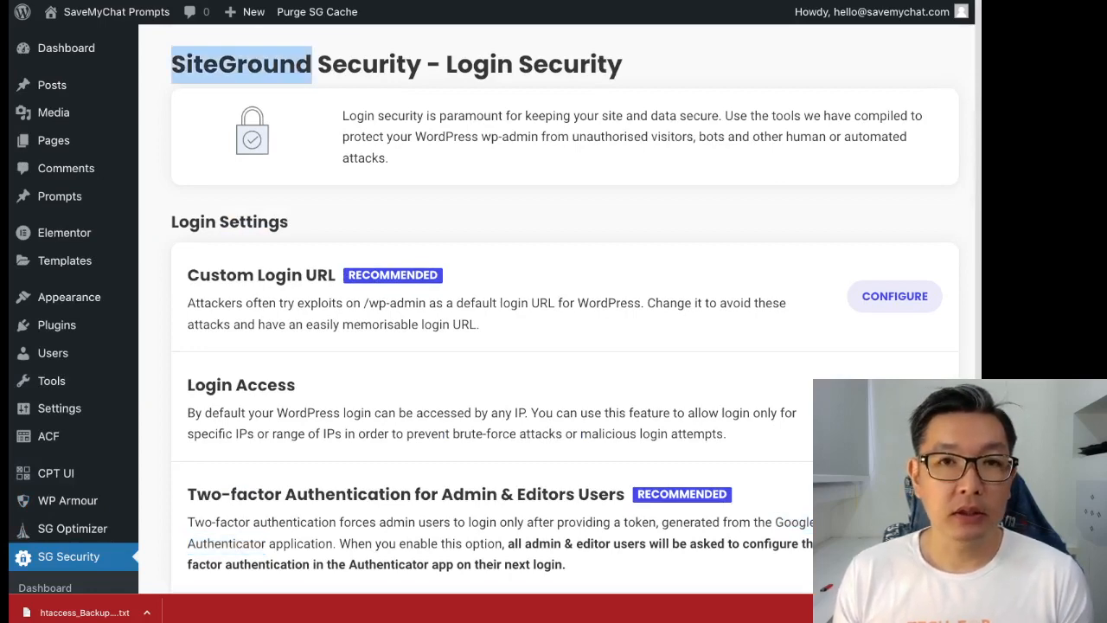
key("ctrl+Tab")
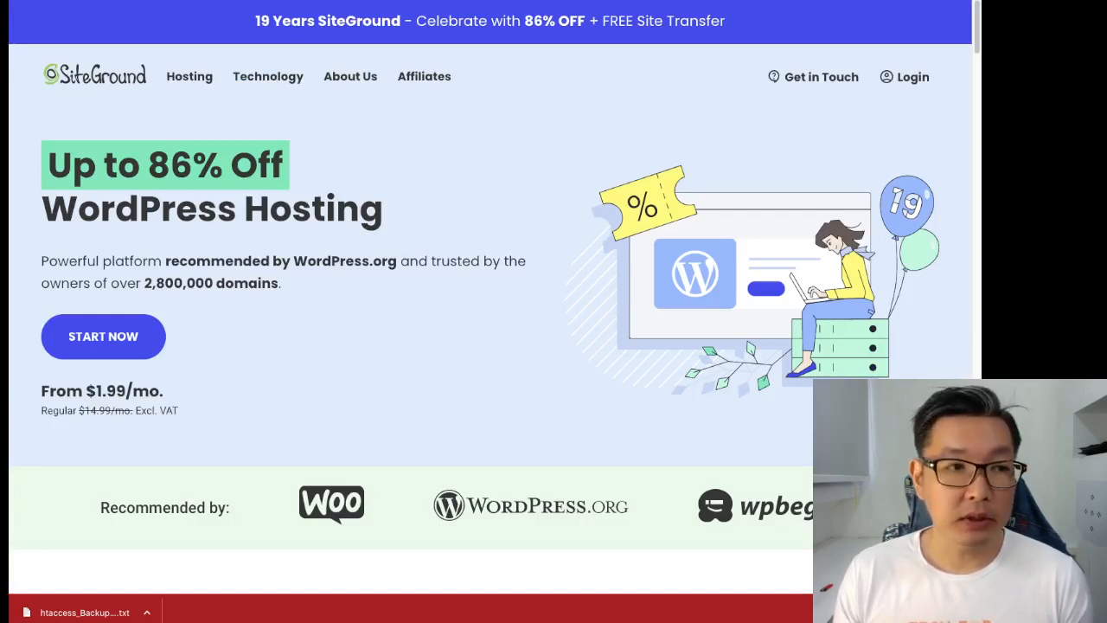
- Scroll down the SiteGround homepage, pointing out the 2,800,000 domains figure
scroll(491, 297, "down", 1)
left_click_drag(144, 280, 214, 280)
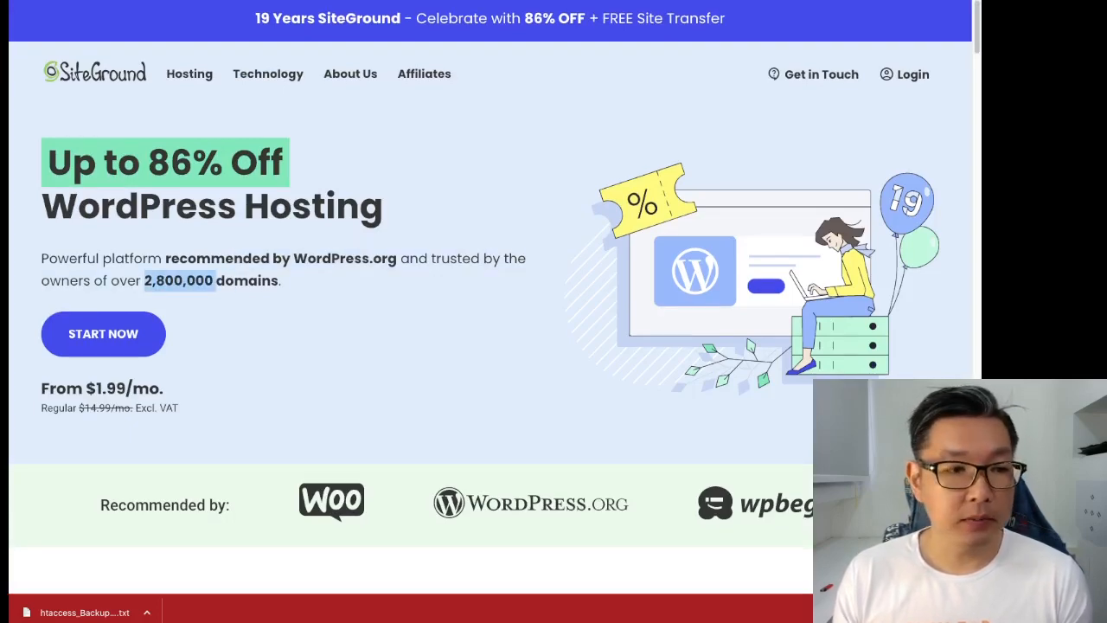
scroll(490, 297, "down", 8)
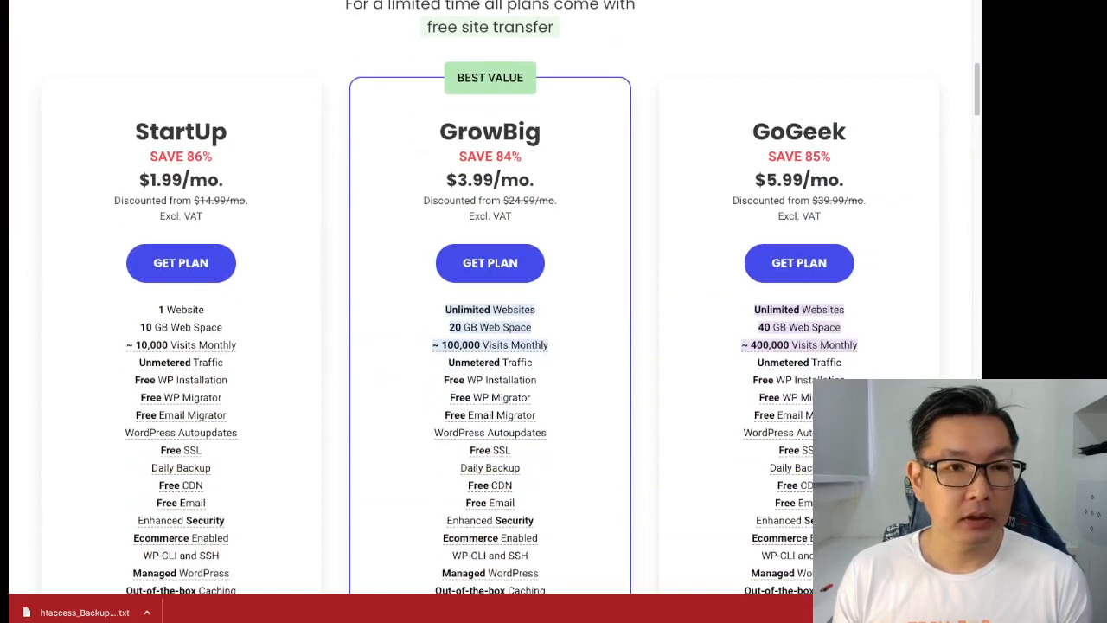
scroll(490, 297, "down", 1)
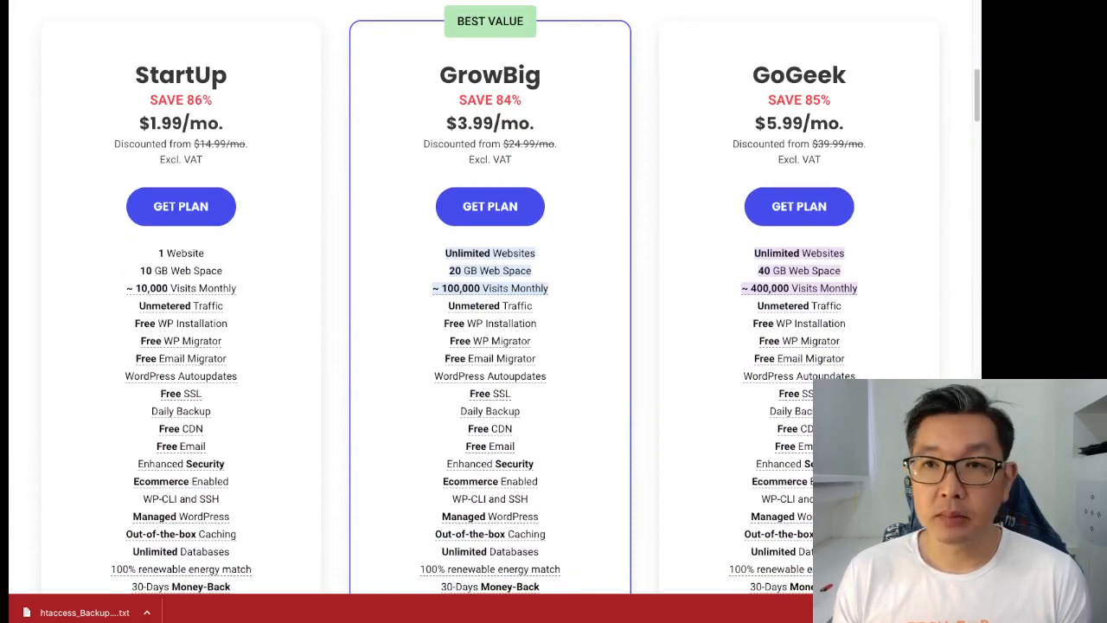
scroll(490, 297, "down", 2)
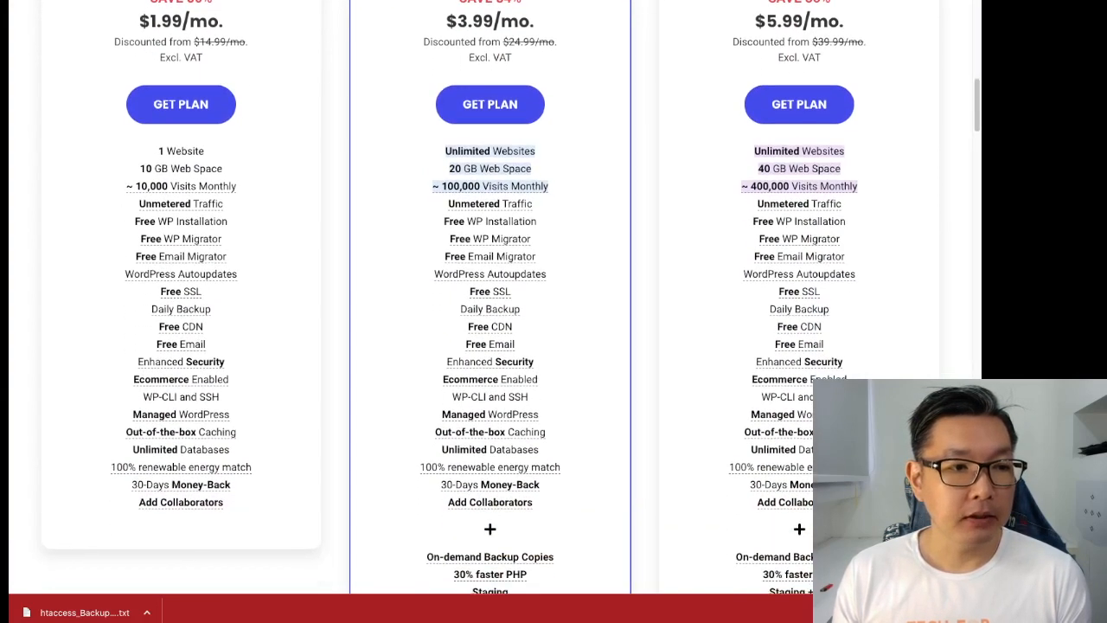
scroll(491, 296, "down", 1)
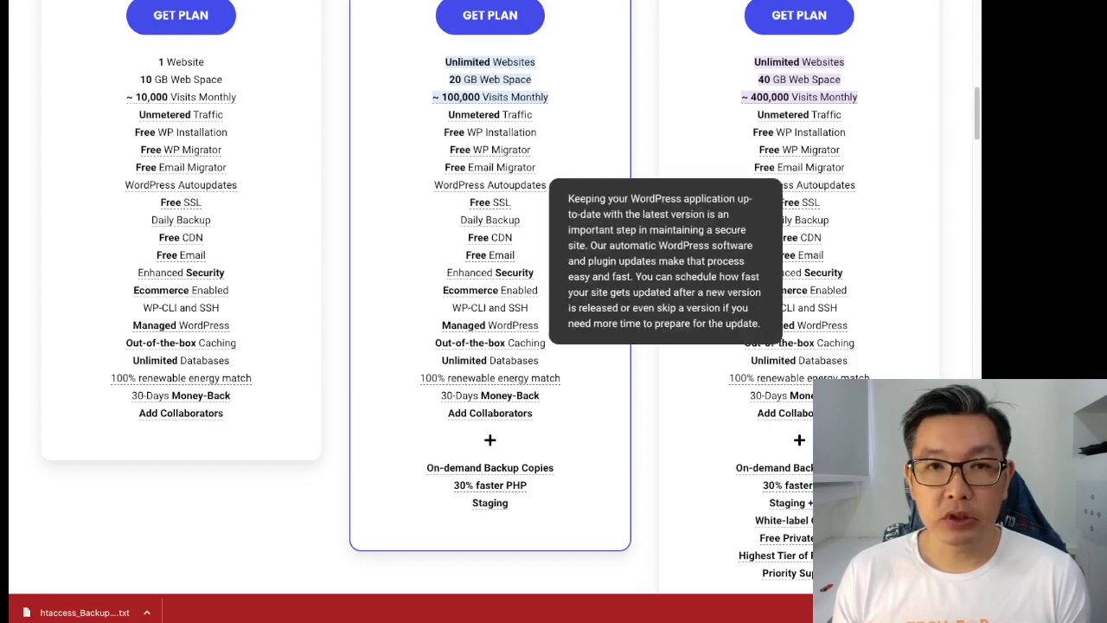
- Show the StartUp $1.99, GrowBig $3.99 and GoGeek $5.99 plans and the Enhanced Security tooltip
scroll(489, 184, "up", 4)
scroll(490, 184, "down", 2)
scroll(490, 297, "down", 2)
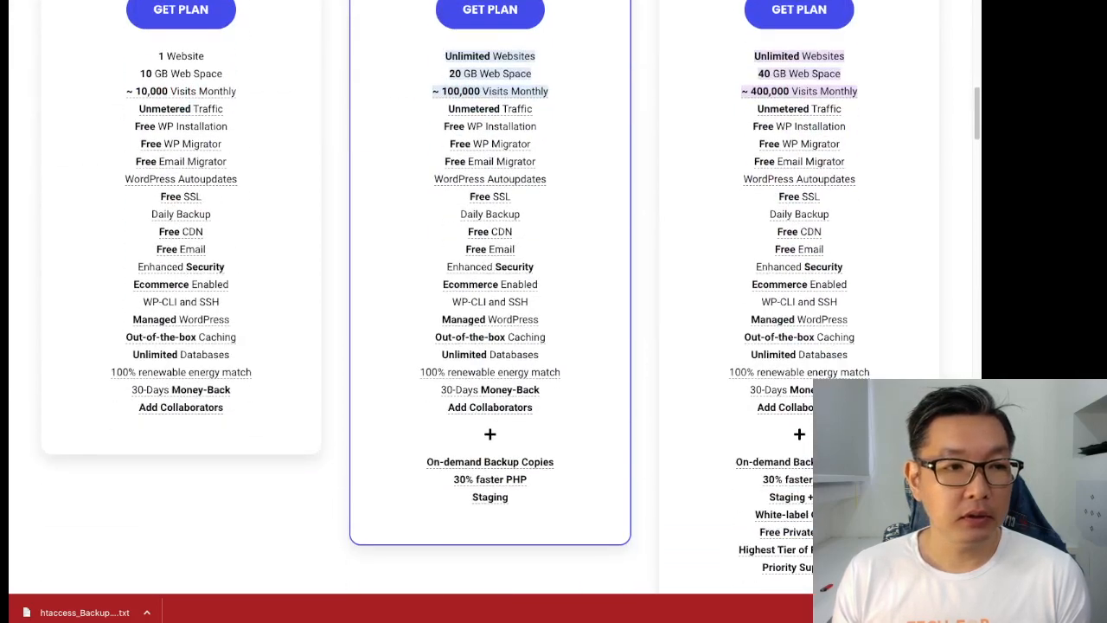
mouse_move(215, 265)
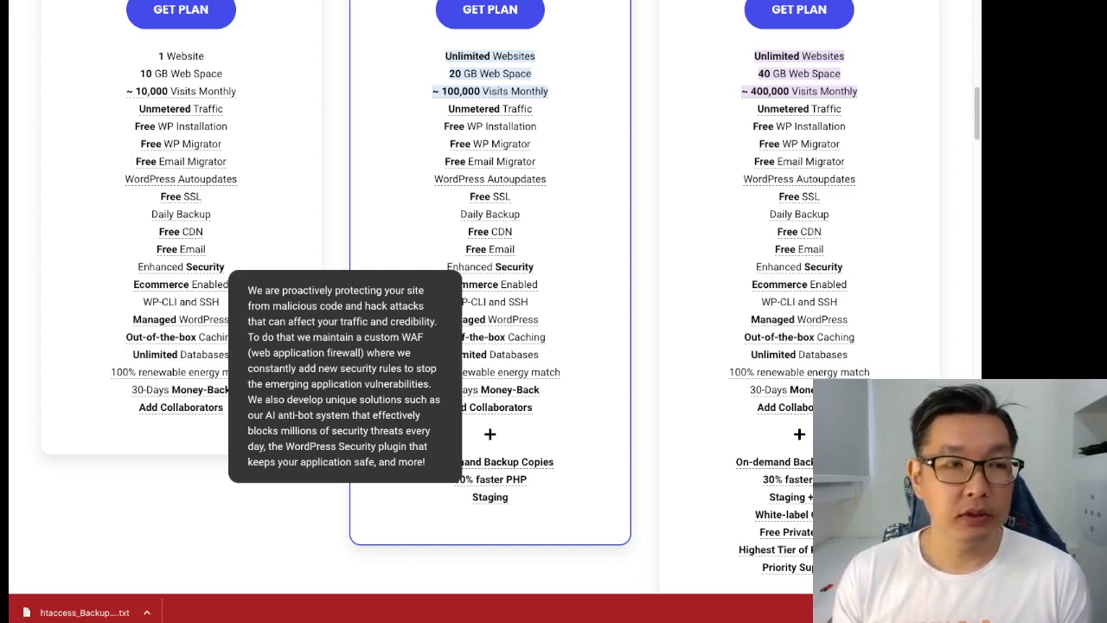
scroll(491, 303, "up", 10)
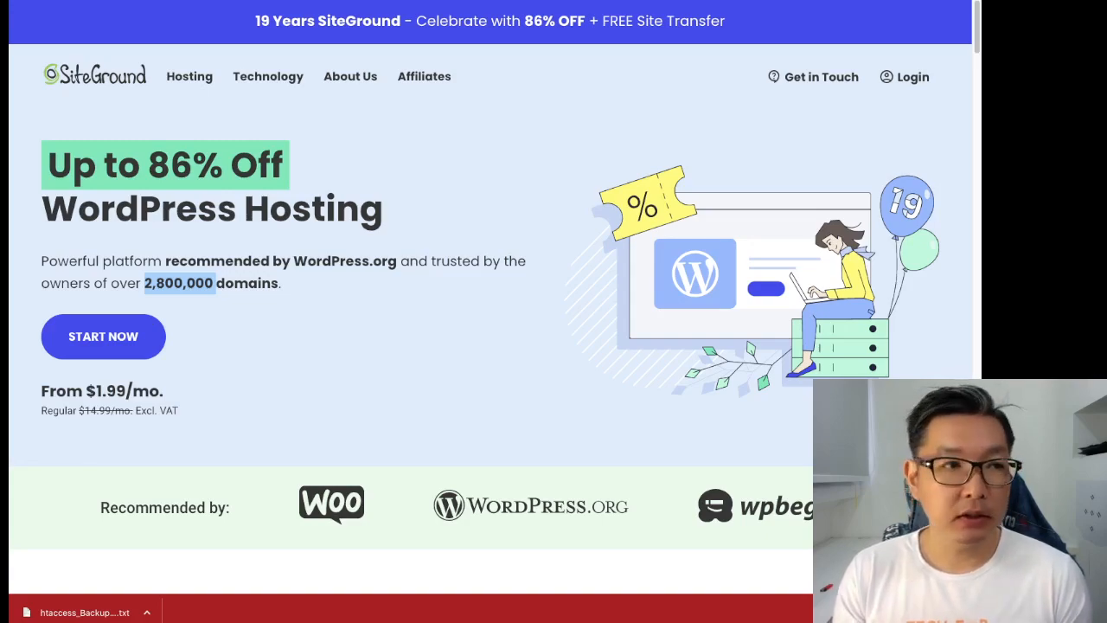
scroll(490, 294, "down", 9)
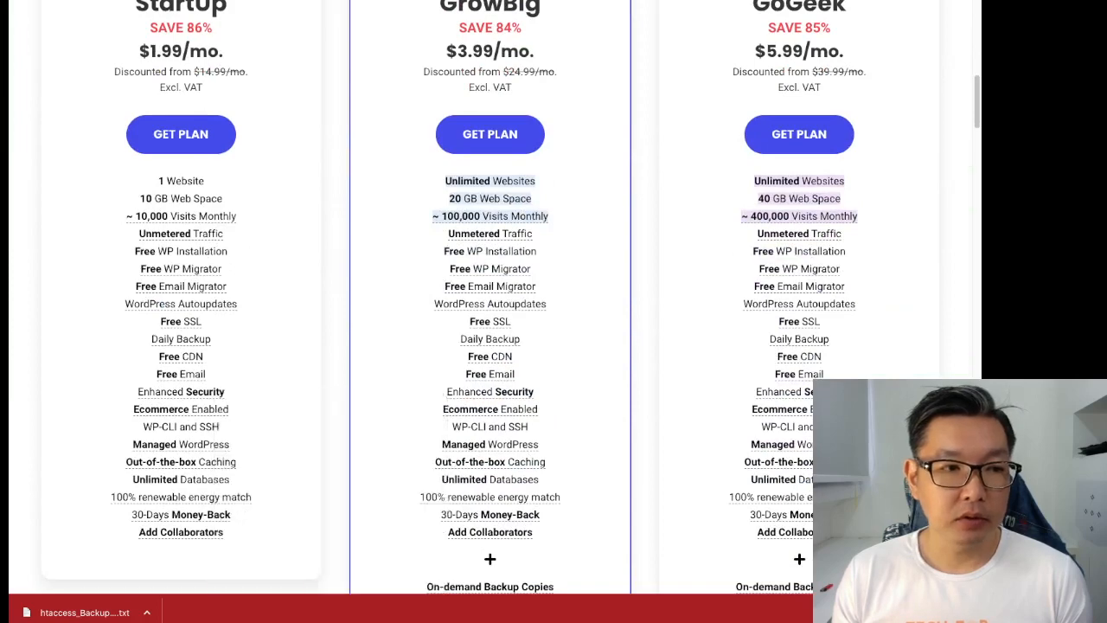
mouse_move(209, 392)
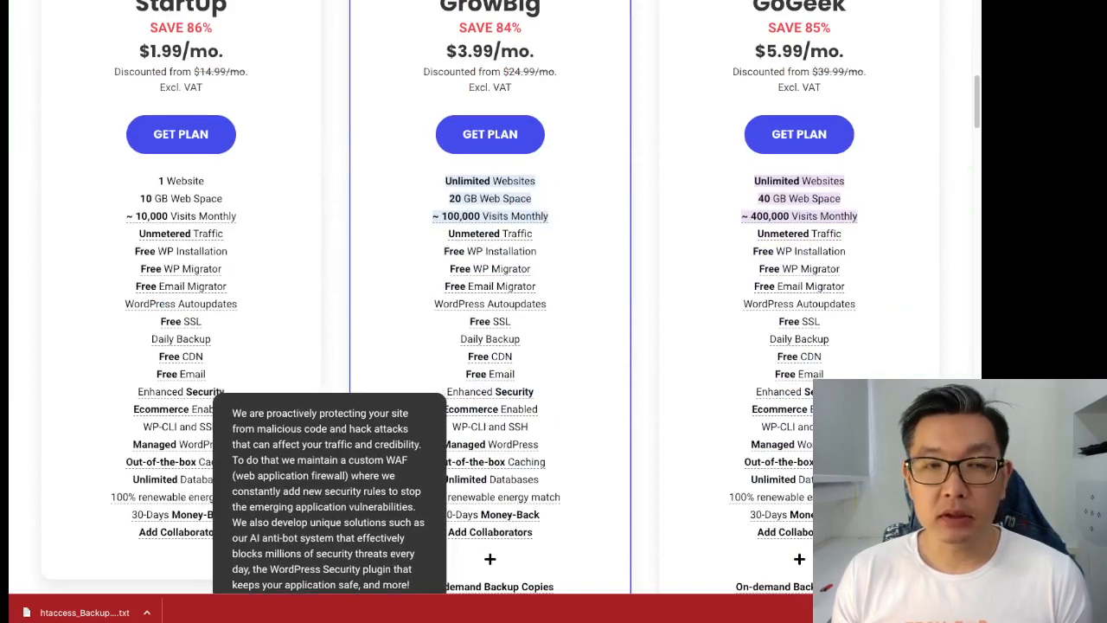